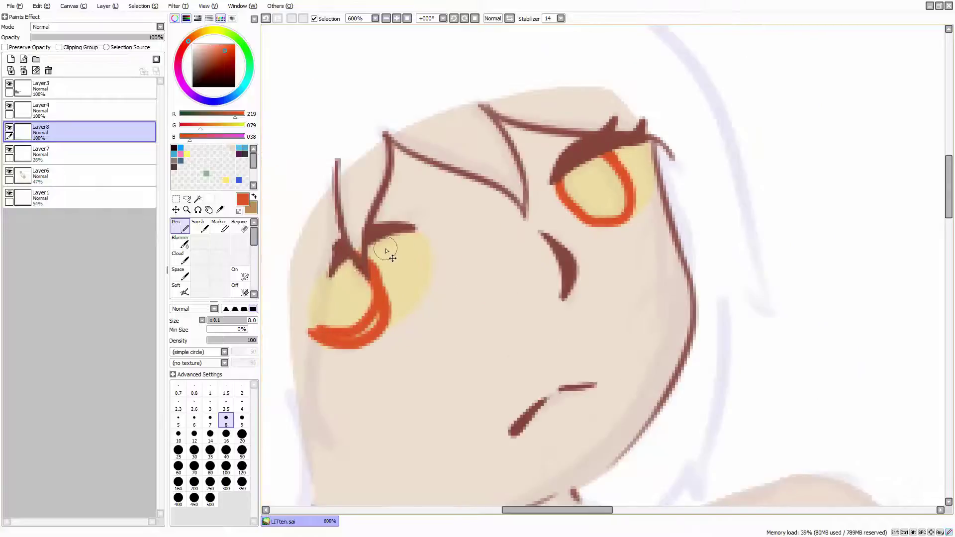
# Undo the last stroke, close the left iris outline and fill both irises with orange-red
pyautogui.hotkey('ctrl', 'z')
pyautogui.moveTo(322, 343); pyautogui.dragTo(331, 254)
pyautogui.press('g')
pyautogui.click(342, 301)
pyautogui.click(568, 186)
pyautogui.press('n')
pyautogui.scroll(2, 599, 214)
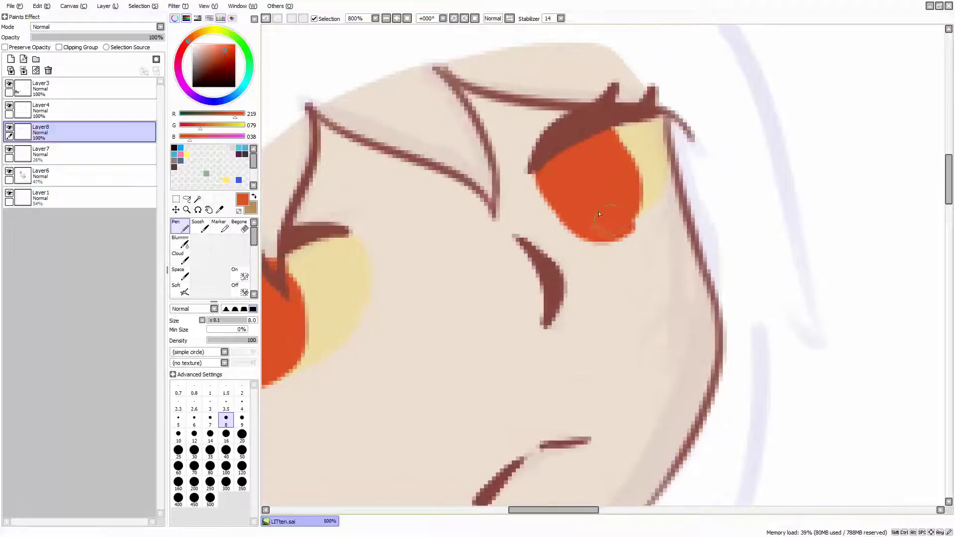
# Raise the opacity of the eye-white layer (Layer7) and the skin layer (Layer6) to 100%
pyautogui.click(198, 227)
pyautogui.click(40, 154)
pyautogui.click(40, 176)
pyautogui.moveTo(60, 37); pyautogui.dragTo(161, 38)
pyautogui.scroll(-2, 443, 256)
# Select the left iris on Layer8 with the Lasso and nudge it slightly to the right
pyautogui.click(40, 155)
pyautogui.click(187, 199)
pyautogui.scroll(1, 448, 184)
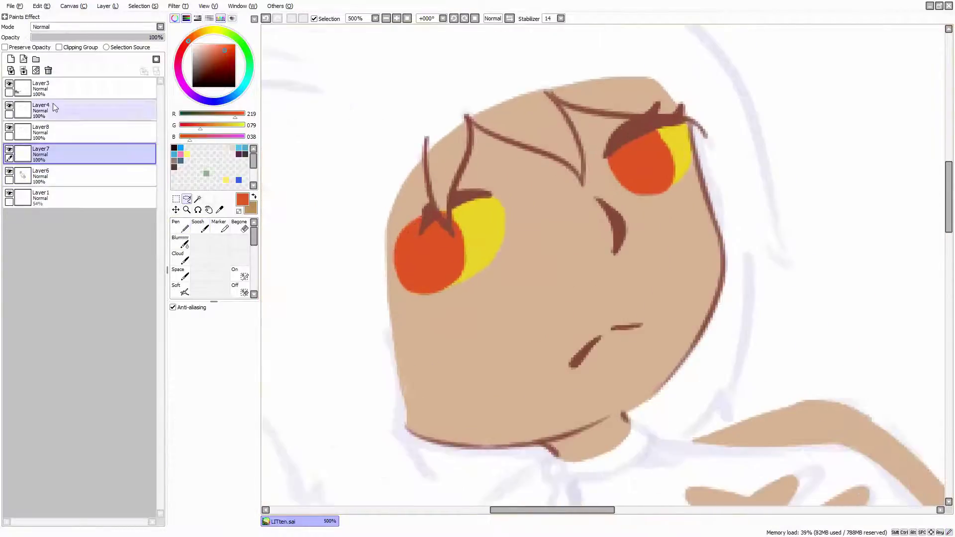
pyautogui.click(40, 132)
pyautogui.moveTo(438, 210); pyautogui.dragTo(434, 212)
pyautogui.hotkey('ctrl', 'd')
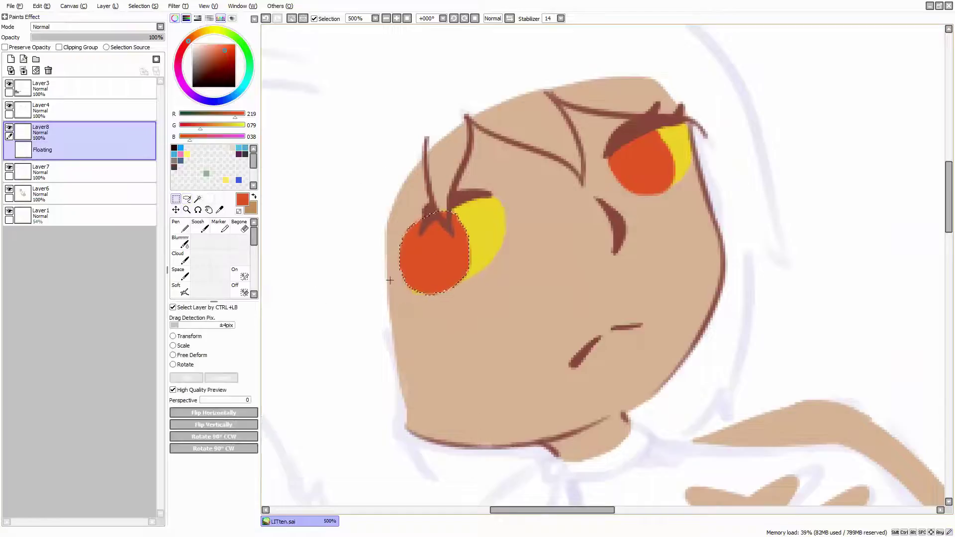
pyautogui.scroll(2, 515, 234)
pyautogui.click(186, 226)
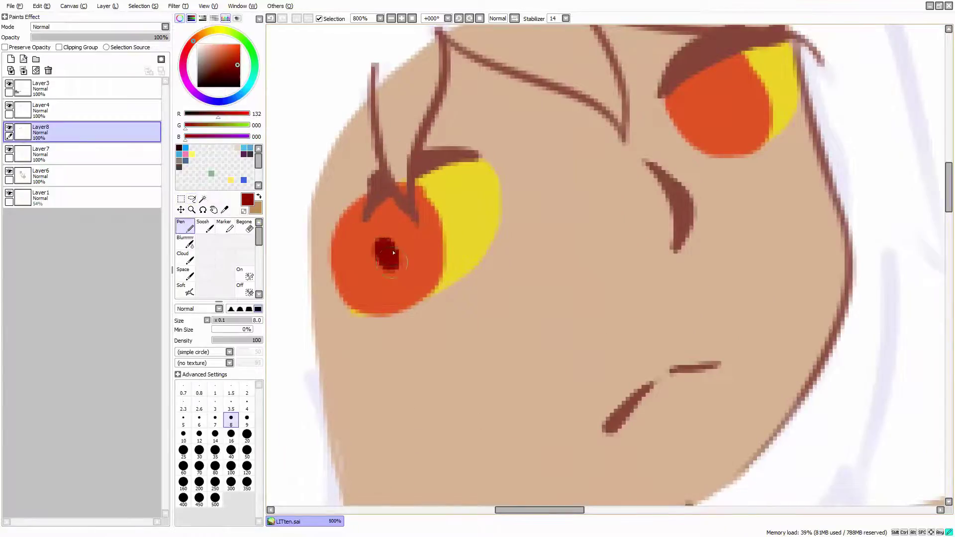
pyautogui.scroll(-2, 383, 243)
pyautogui.scroll(2, 517, 229)
pyautogui.moveTo(513, 224); pyautogui.dragTo(522, 236)
pyautogui.scroll(-2, 581, 212)
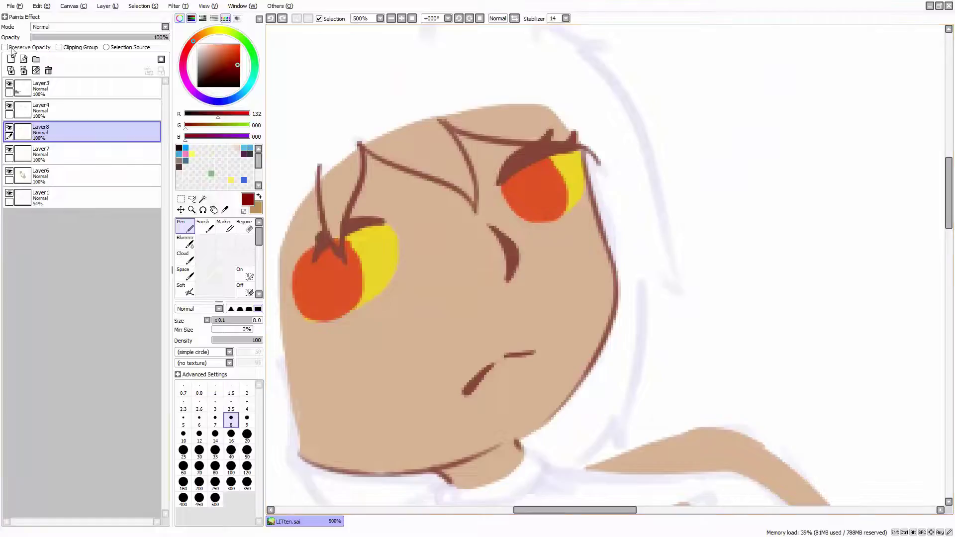
# Add a new layer clipped to the irises and paint the lower half of both irises salmon (RGB 252, 144, 112)
pyautogui.click(23, 59)
pyautogui.click(58, 47)
pyautogui.scroll(-3, 448, 249)
pyautogui.scroll(3, 448, 249)
pyautogui.click(230, 52)
pyautogui.click(221, 46)
pyautogui.scroll(1, 498, 290)
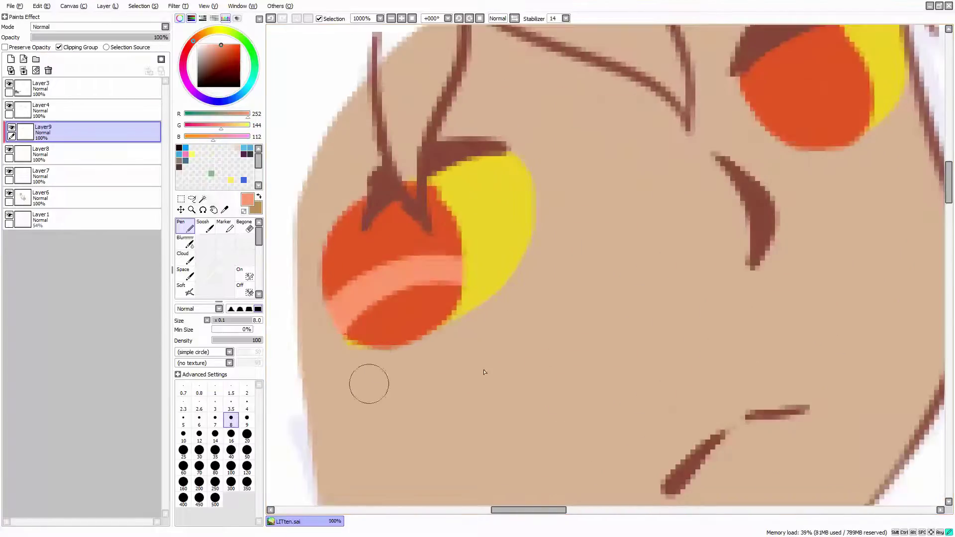
pyautogui.moveTo(467, 279); pyautogui.dragTo(358, 338)
pyautogui.scroll(-2, 704, 273)
pyautogui.scroll(2, 647, 209)
pyautogui.moveTo(597, 209); pyautogui.dragTo(639, 220)
# Paint dark red pupils (RGB 183, 30, 0) in both irises and merge the two iris layers down into Layer7
pyautogui.click(237, 57)
pyautogui.scroll(1, 368, 284)
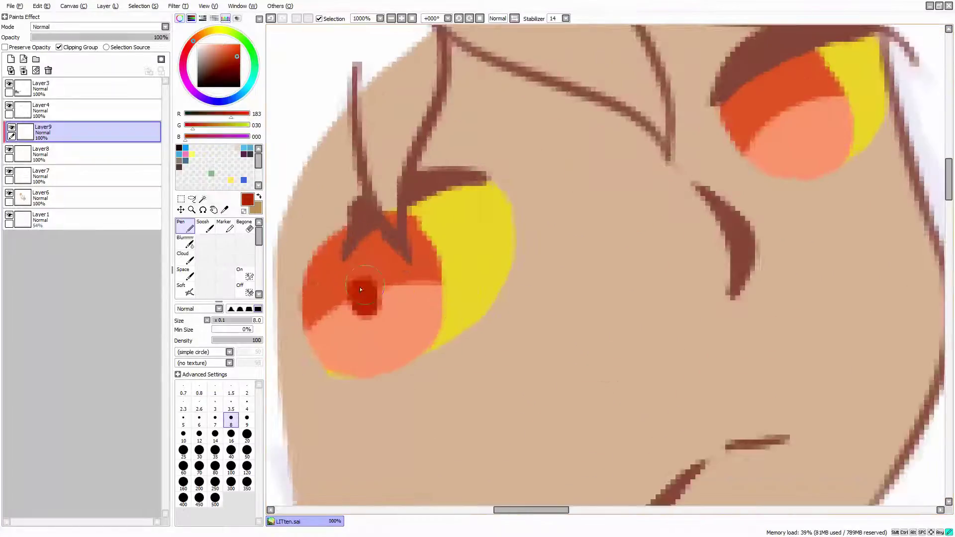
pyautogui.moveTo(358, 276); pyautogui.dragTo(378, 299)
pyautogui.scroll(-3, 370, 294)
pyautogui.scroll(2, 617, 239)
pyautogui.moveTo(605, 227); pyautogui.dragTo(629, 256)
pyautogui.scroll(-2, 617, 239)
pyautogui.hotkey('ctrl', 'e')
pyautogui.hotkey('ctrl', 'e')
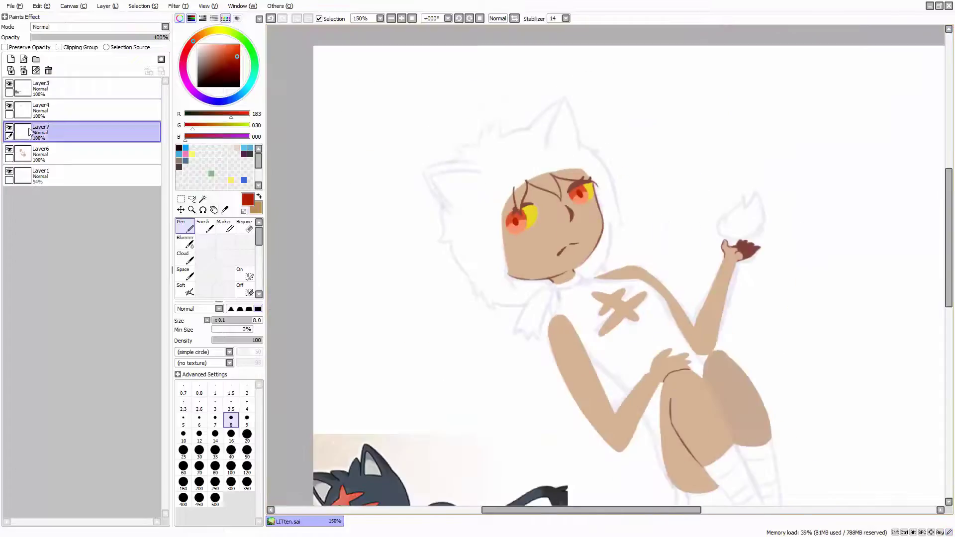
# Sample the dark blue-grey (RGB 68, 77, 94) from the reference cat and add a new layer beneath the skin layer
pyautogui.scroll(2, 350, 478)
pyautogui.scroll(-2, 349, 478)
pyautogui.keyDown('alt'); pyautogui.click(349, 477); pyautogui.keyUp('alt')
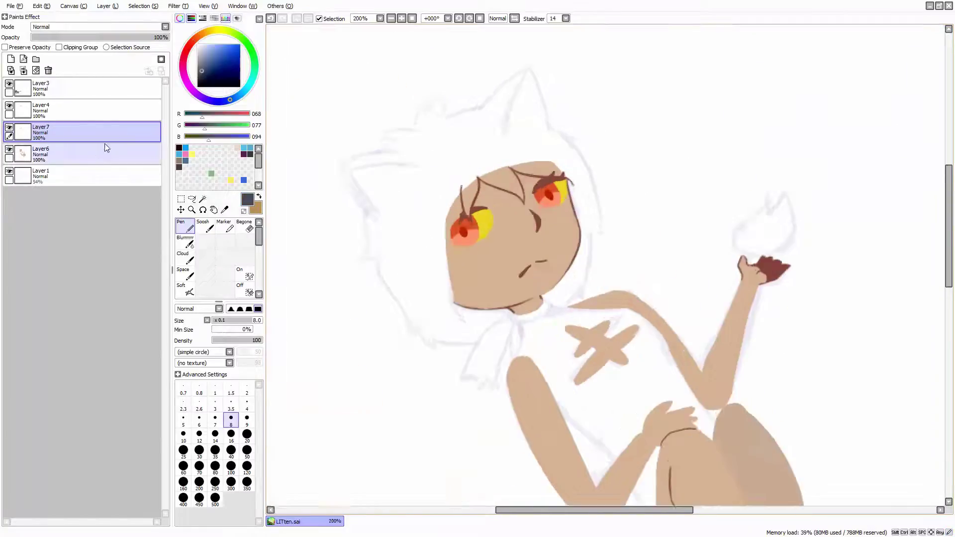
pyautogui.click(75, 154)
pyautogui.click(74, 176)
pyautogui.click(11, 59)
# Outline the sleeveless dress in dark blue-grey, from the shoulders and armhole along the waist to the hem under the thigh
pyautogui.scroll(2, 490, 150)
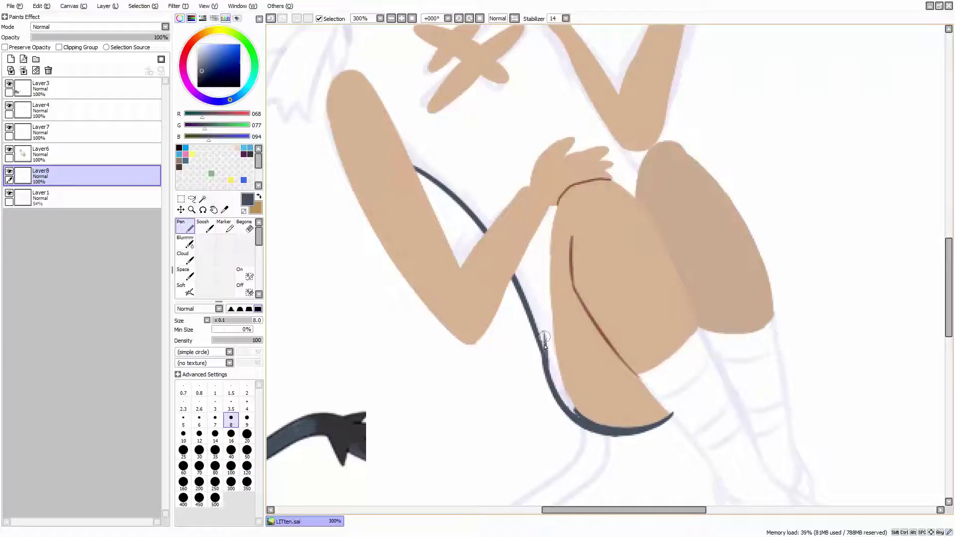
pyautogui.scroll(3, 706, 300)
pyautogui.hscroll(-2, 656, 243)
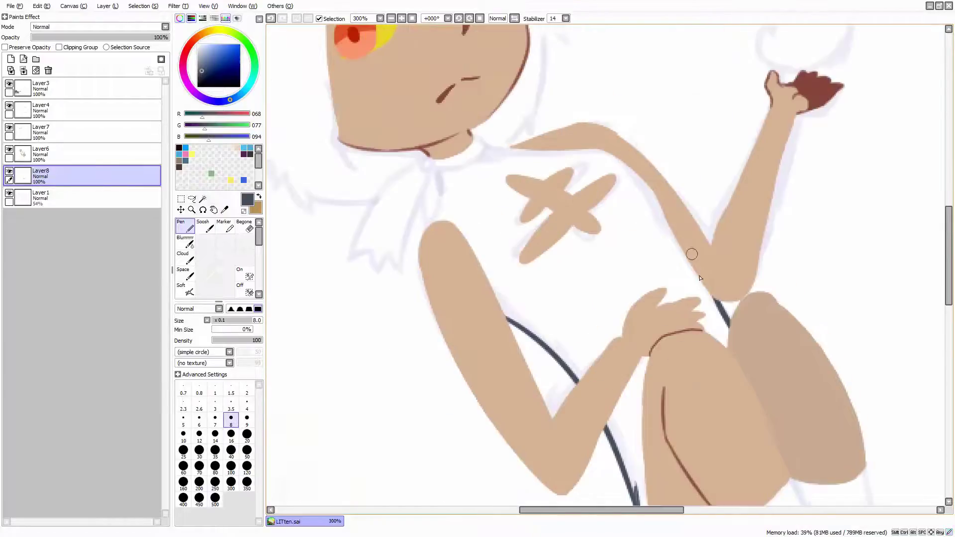
pyautogui.scroll(2, 440, 211)
pyautogui.scroll(2, 482, 320)
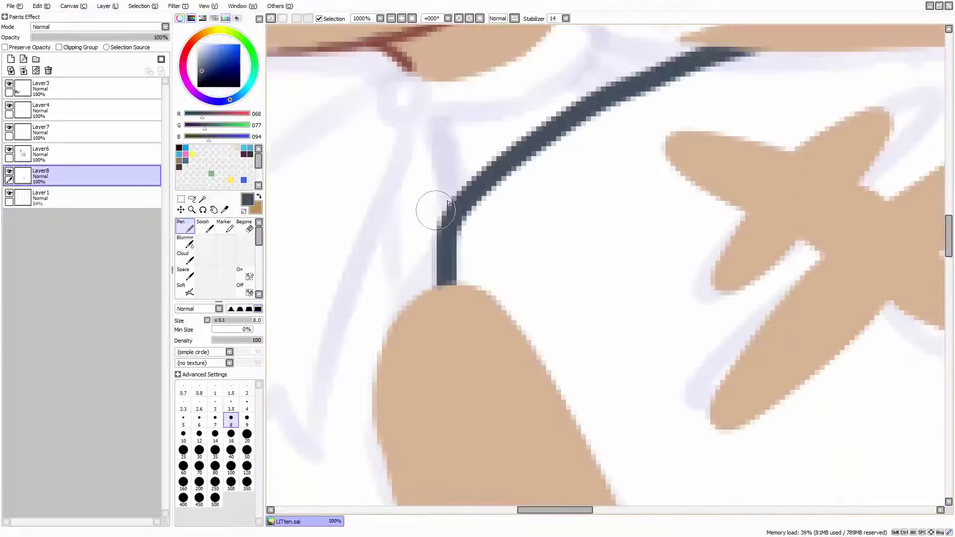
pyautogui.moveTo(377, 431); pyautogui.dragTo(428, 233)
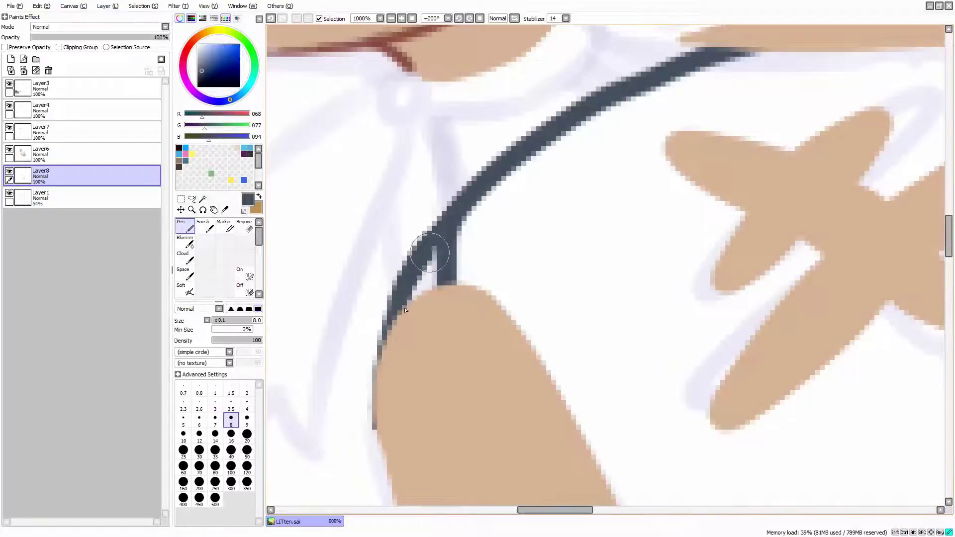
pyautogui.scroll(3, 448, 308)
pyautogui.scroll(-2, 448, 308)
pyautogui.moveTo(438, 298)
pyautogui.mouseDown()
pyautogui.moveTo(451, 433)
pyautogui.moveTo(626, 242)
pyautogui.moveTo(458, 313)
pyautogui.moveTo(599, 270)
pyautogui.mouseUp()
pyautogui.moveTo(717, 232)
pyautogui.mouseDown()
pyautogui.moveTo(633, 222)
pyautogui.moveTo(597, 259)
pyautogui.mouseUp()
# Fill the outlined dress with the dark blue-grey colour
pyautogui.scroll(-5, 622, 248)
pyautogui.click(245, 274)
pyautogui.click(612, 258)
pyautogui.scroll(2, 658, 254)
pyautogui.scroll(2, 214, 249)
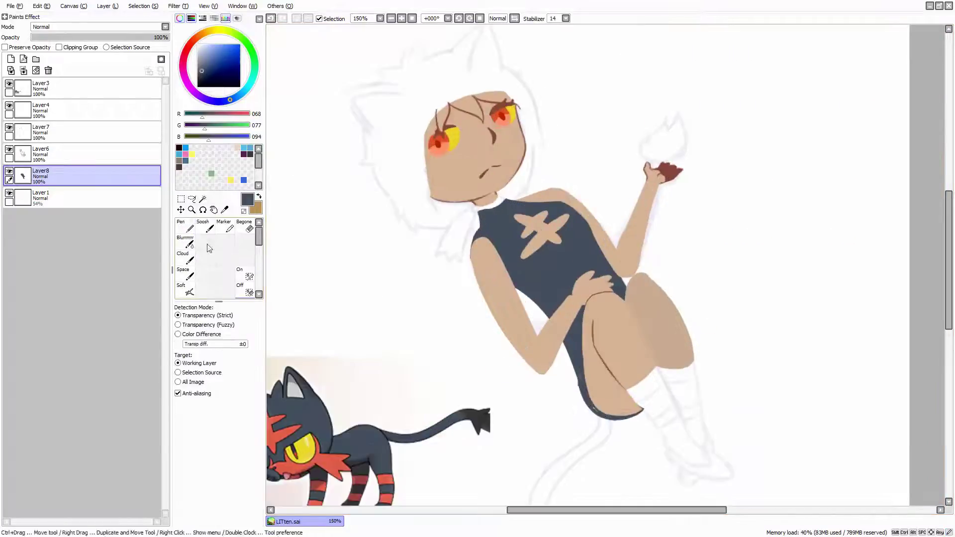
# Sample the red (RGB 224, 88, 72) from the reference cat's markings and add a new layer above the skin layer
pyautogui.click(185, 227)
pyautogui.scroll(2, 572, 405)
pyautogui.scroll(-2, 582, 392)
pyautogui.scroll(-2, 582, 391)
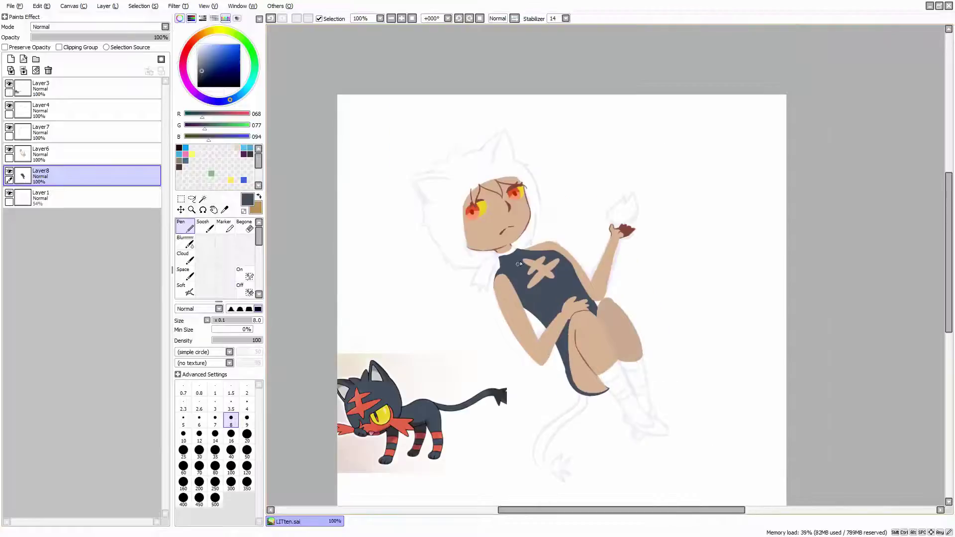
pyautogui.scroll(2, 582, 391)
pyautogui.keyDown('alt'); pyautogui.click(408, 122); pyautogui.keyUp('alt')
pyautogui.click(11, 59)
# Paint a solid red scarf band around the neck
pyautogui.scroll(4, 562, 159)
pyautogui.scroll(2, 562, 159)
pyautogui.moveTo(458, 166)
pyautogui.mouseDown()
pyautogui.moveTo(450, 180)
pyautogui.moveTo(614, 117)
pyautogui.moveTo(498, 184)
pyautogui.mouseUp()
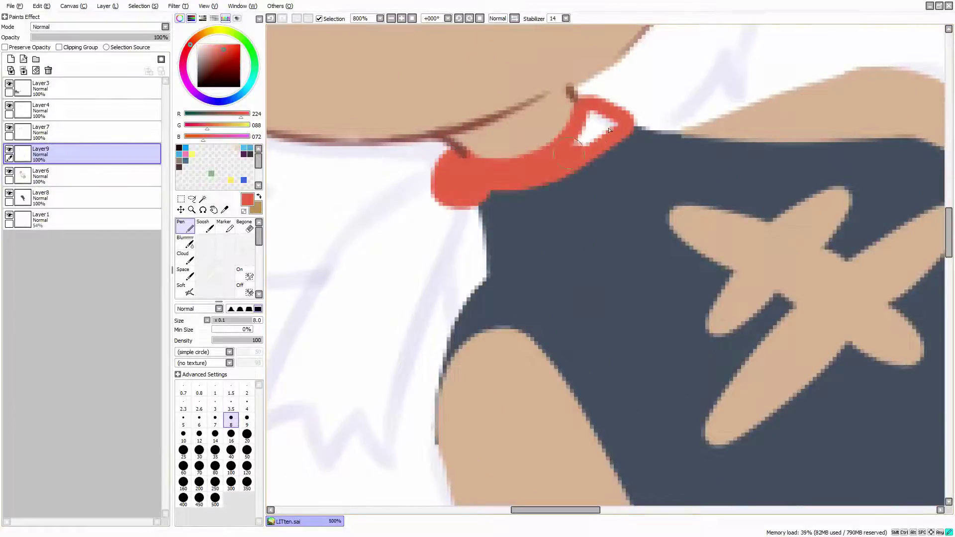
pyautogui.moveTo(612, 119); pyautogui.dragTo(572, 149)
pyautogui.scroll(-3, 572, 149)
pyautogui.scroll(1, 572, 149)
# Add a new layer directly above the skin layer, outline the hanging scarf tail with a ragged end and fill it red
pyautogui.click(45, 177)
pyautogui.click(11, 58)
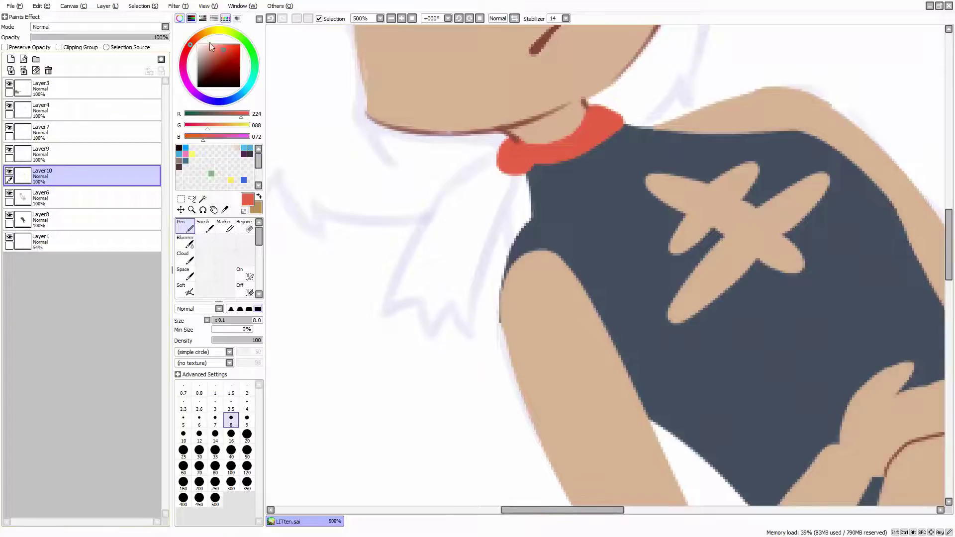
pyautogui.scroll(2, 470, 159)
pyautogui.moveTo(468, 161); pyautogui.dragTo(445, 428)
pyautogui.moveTo(374, 419)
pyautogui.mouseDown()
pyautogui.moveTo(312, 414)
pyautogui.moveTo(469, 180)
pyautogui.moveTo(319, 378)
pyautogui.mouseUp()
pyautogui.moveTo(384, 251); pyautogui.dragTo(495, 162)
pyautogui.press('g')
pyautogui.click(446, 314)
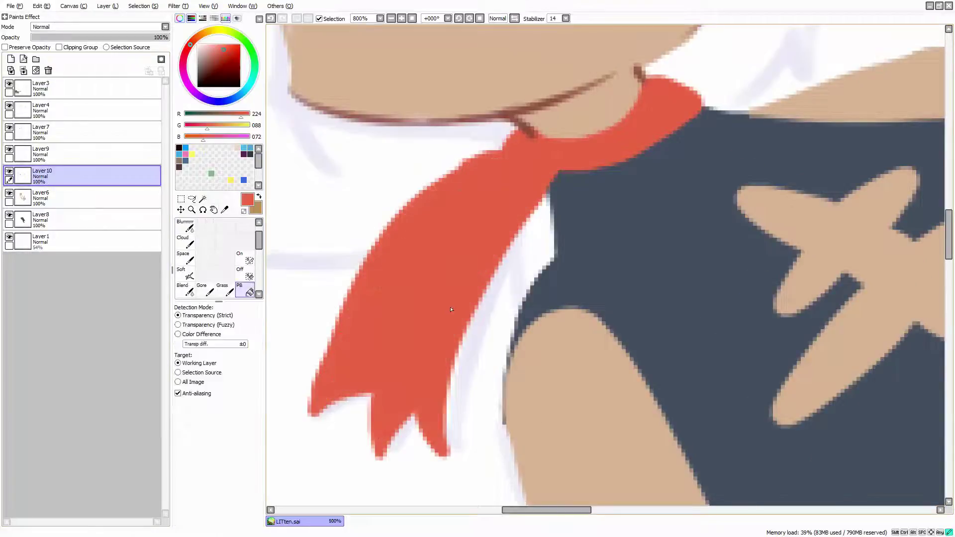
# Darken the scarf tail by lowering its luminescence with the Hue and Saturation filter
pyautogui.press('n')
pyautogui.click(178, 6)
pyautogui.click(183, 16)
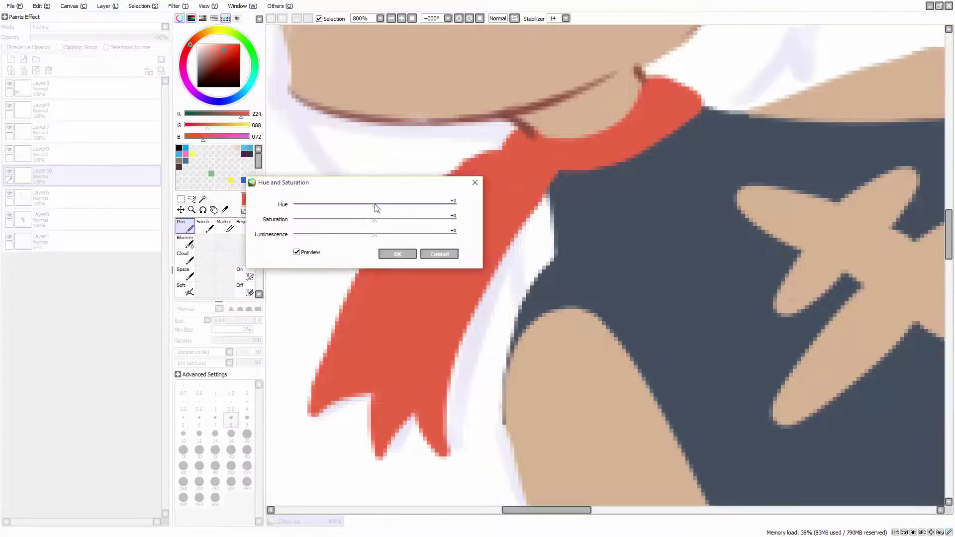
pyautogui.moveTo(369, 234); pyautogui.dragTo(363, 239)
pyautogui.click(397, 253)
# Add a new layer beneath the dress layer and paint a second scarf tail behind the first, filled dark red (RGB 185, 80, 67)
pyautogui.hotkey('ctrl', 'shift', 'n')
pyautogui.hotkey('ctrl', 'Down')
pyautogui.hotkey('ctrl', 'Down')
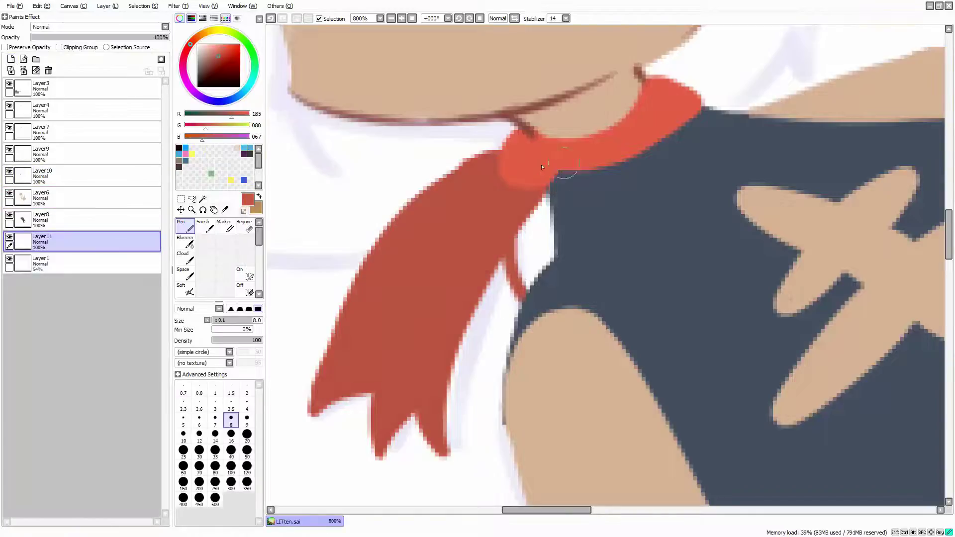
pyautogui.press('g')
pyautogui.click(528, 238)
# Lower the luminescence of the rear scarf tail with Hue and Saturation
pyautogui.hotkey('ctrl', 'u')
pyautogui.moveTo(369, 235); pyautogui.dragTo(363, 238)
pyautogui.click(397, 254)
# Paint two solid red bracelets on the forearm resting on the thigh, on the scarf band's layer (Layer9)
pyautogui.scroll(-10, 525, 265)
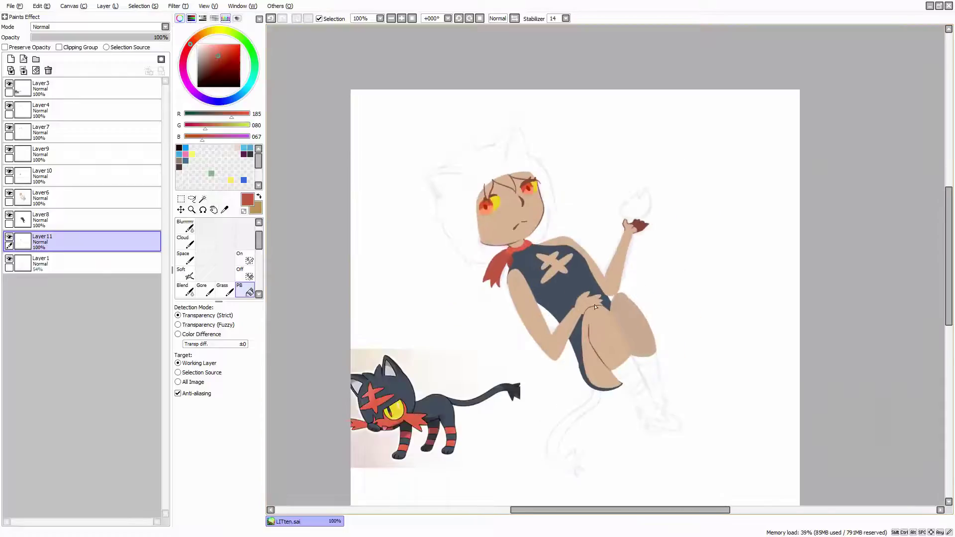
pyautogui.scroll(3, 637, 342)
pyautogui.click(80, 154)
pyautogui.press('n')
pyautogui.hotkey('ctrl', '+')
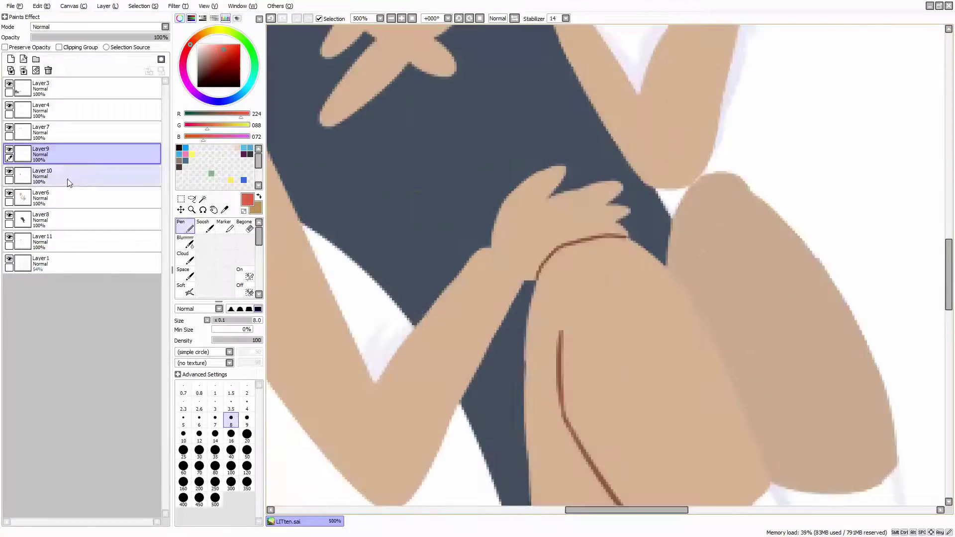
pyautogui.scroll(1, 461, 260)
pyautogui.moveTo(440, 251)
pyautogui.mouseDown()
pyautogui.moveTo(502, 345)
pyautogui.moveTo(468, 309)
pyautogui.mouseUp()
pyautogui.moveTo(411, 412); pyautogui.dragTo(409, 403)
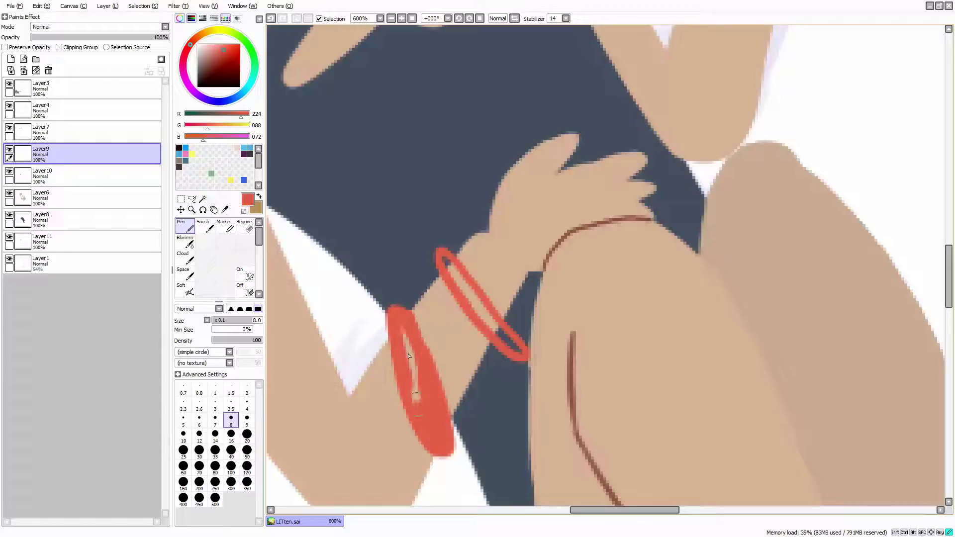
pyautogui.scroll(-2, 481, 313)
# Paint two red bracelets on the wrist of the raised arm
pyautogui.scroll(2, 572, 174)
pyautogui.moveTo(642, 162)
pyautogui.mouseDown()
pyautogui.moveTo(576, 177)
pyautogui.moveTo(646, 172)
pyautogui.moveTo(468, 283)
pyautogui.moveTo(512, 309)
pyautogui.moveTo(433, 297)
pyautogui.moveTo(497, 279)
pyautogui.mouseUp()
pyautogui.scroll(-2, 498, 279)
# Add a new layer, move it beneath the skin layer and paint the bracelets' rear parts in dark red (RGB 185, 80, 67)
pyautogui.click(79, 175)
pyautogui.click(10, 59)
pyautogui.scroll(1, 428, 234)
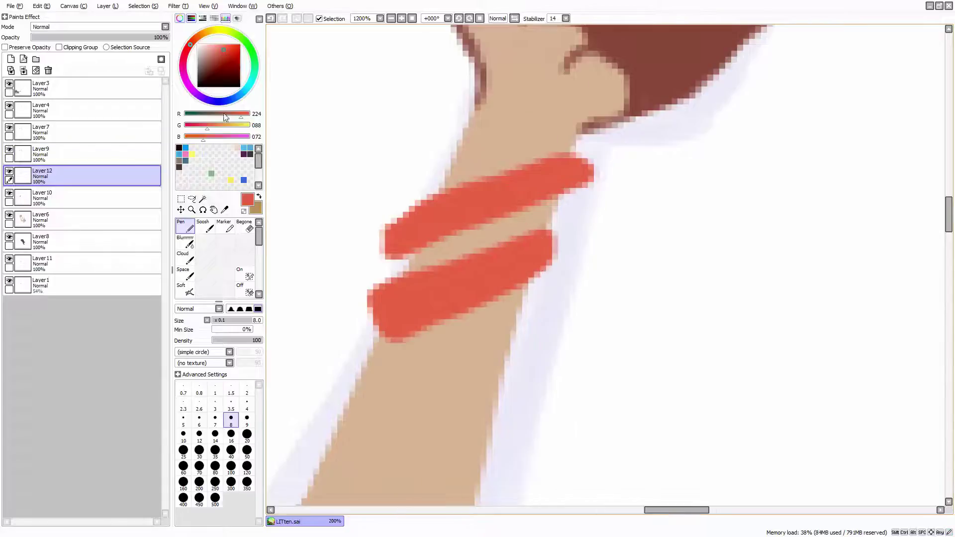
pyautogui.scroll(-4, 428, 234)
pyautogui.scroll(5, 333, 192)
pyautogui.moveTo(120, 198); pyautogui.dragTo(119, 252)
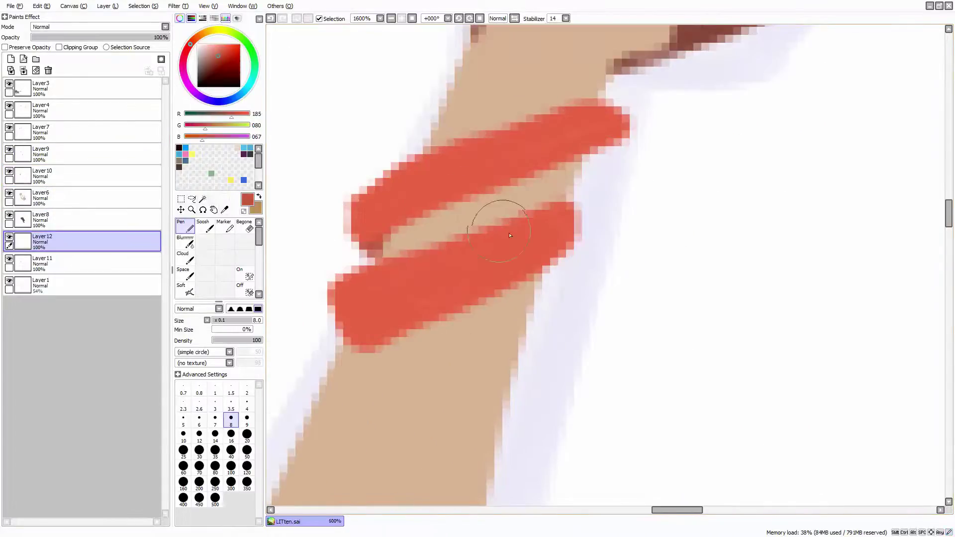
pyautogui.scroll(-5, 617, 134)
pyautogui.scroll(3, 460, 400)
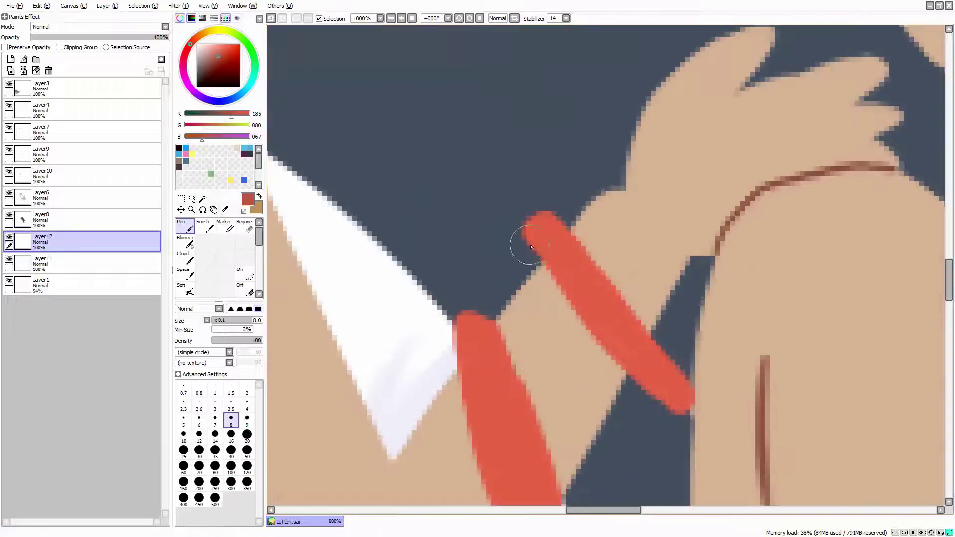
pyautogui.hotkey('ctrl', 'z')
pyautogui.scroll(-6, 613, 336)
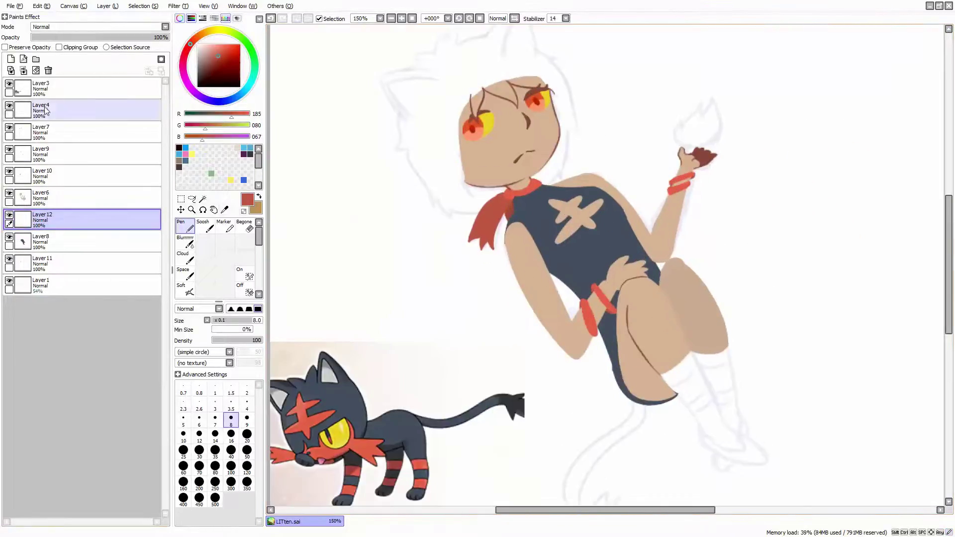
pyautogui.click(74, 110)
pyautogui.click(24, 70)
pyautogui.click(23, 70)
pyautogui.click(23, 70)
pyautogui.hotkey('ctrl', 'z')
pyautogui.hotkey('ctrl', 'z')
pyautogui.hotkey('ctrl', 'z')
# Merge the scarf band and bracelet layer (Layer9) down into Layer10
pyautogui.click(75, 154)
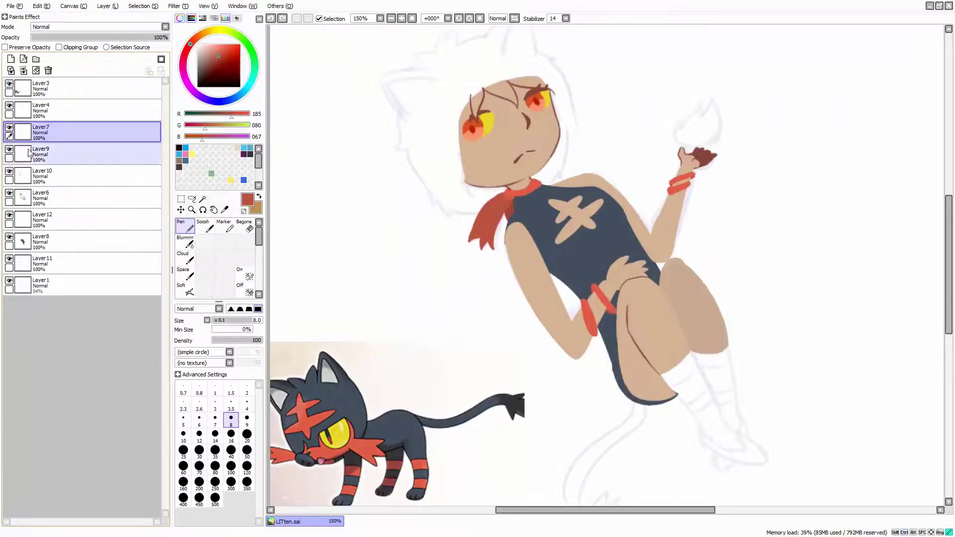
pyautogui.click(23, 70)
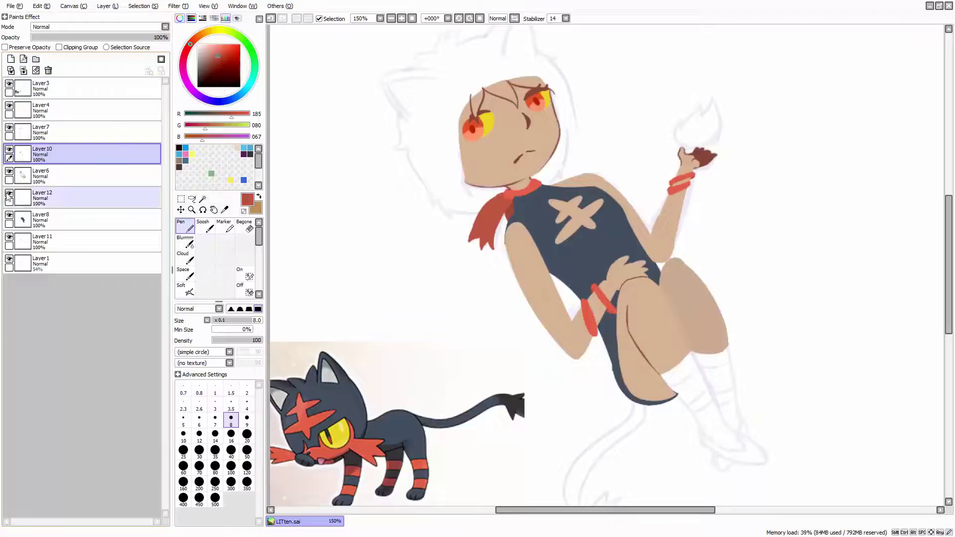
# Sample the dark grey (RGB 69, 72, 75) from the reference cat and add a new layer directly above the sketch layer
pyautogui.scroll(-3, 772, 324)
pyautogui.scroll(5, 541, 121)
pyautogui.scroll(-5, 541, 121)
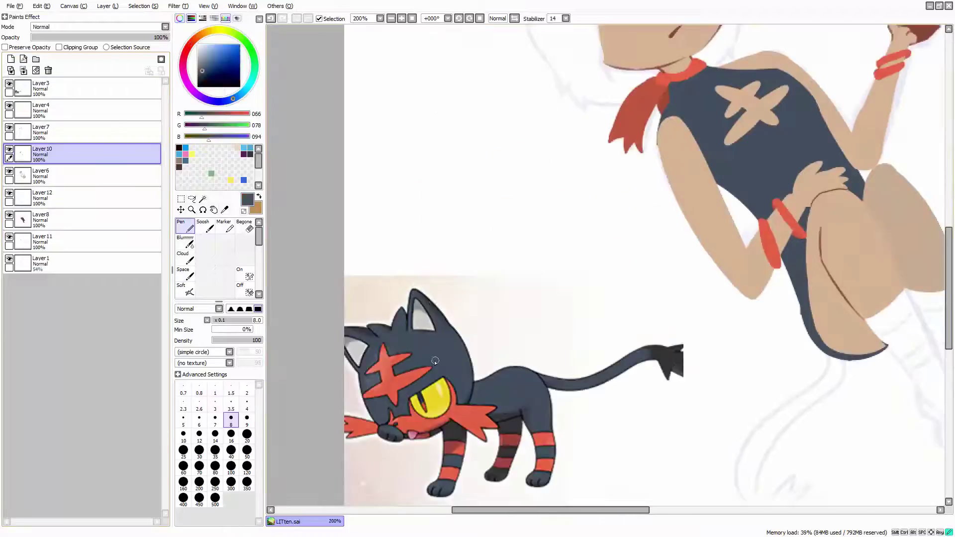
pyautogui.keyDown('alt'); pyautogui.click(388, 358); pyautogui.keyUp('alt')
pyautogui.scroll(5, 360, 145)
pyautogui.click(75, 264)
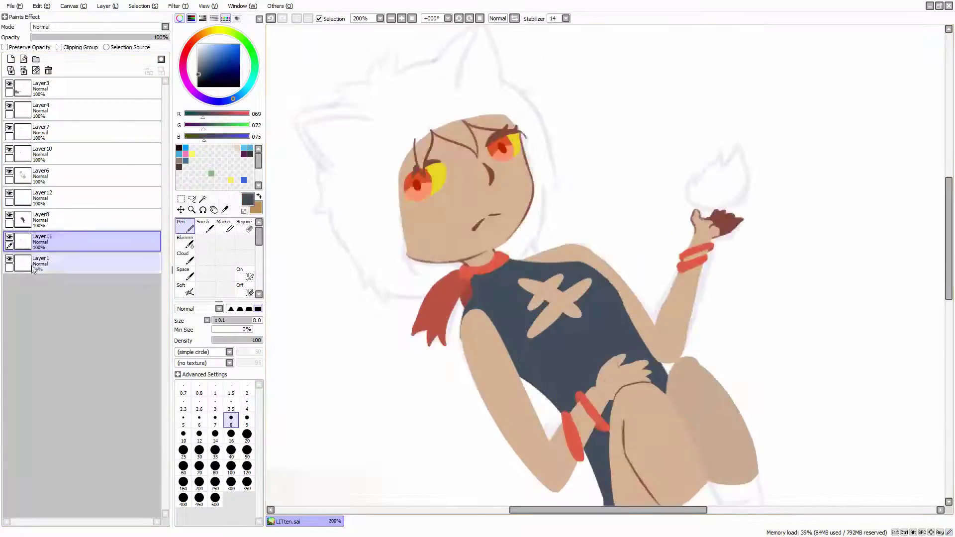
pyautogui.click(11, 59)
# Outline the right cat ear in dark grey with jagged fur at its base and a hair tuft beside it
pyautogui.scroll(2, 527, 120)
pyautogui.scroll(2, 526, 119)
pyautogui.moveTo(433, 80); pyautogui.dragTo(552, 140)
pyautogui.scroll(-2, 560, 79)
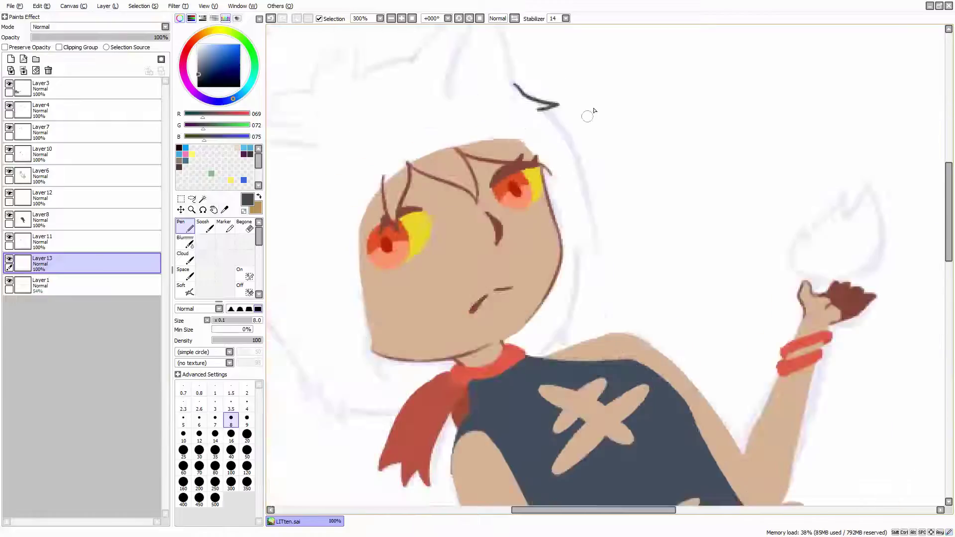
pyautogui.scroll(2, 577, 107)
pyautogui.moveTo(610, 273)
pyautogui.mouseDown()
pyautogui.moveTo(613, 257)
pyautogui.moveTo(615, 267)
pyautogui.mouseUp()
pyautogui.scroll(1, 513, 275)
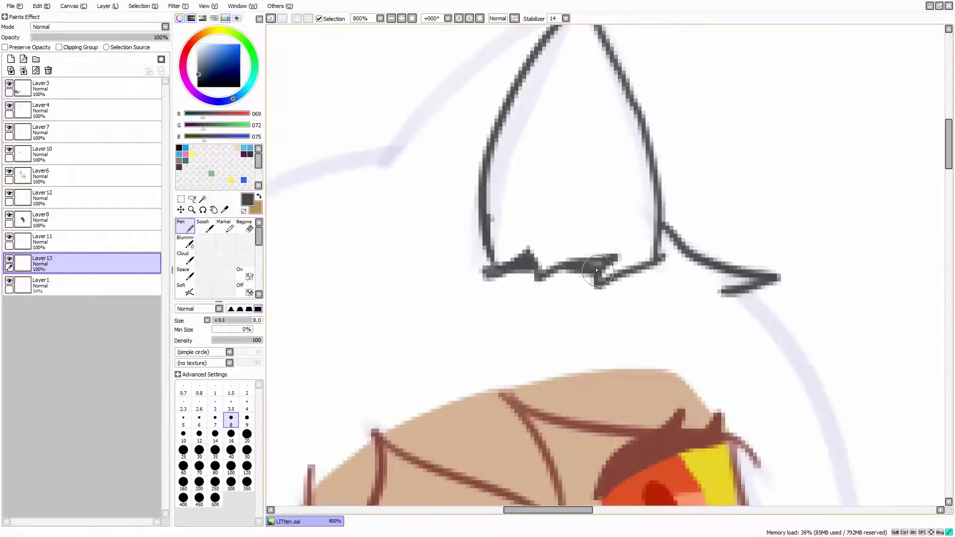
# Outline the hair in dark grey down the right side of the face and around the lower left, with jagged tips at the ends
pyautogui.scroll(-3, 719, 293)
pyautogui.scroll(1, 698, 245)
pyautogui.scroll(-1, 608, 438)
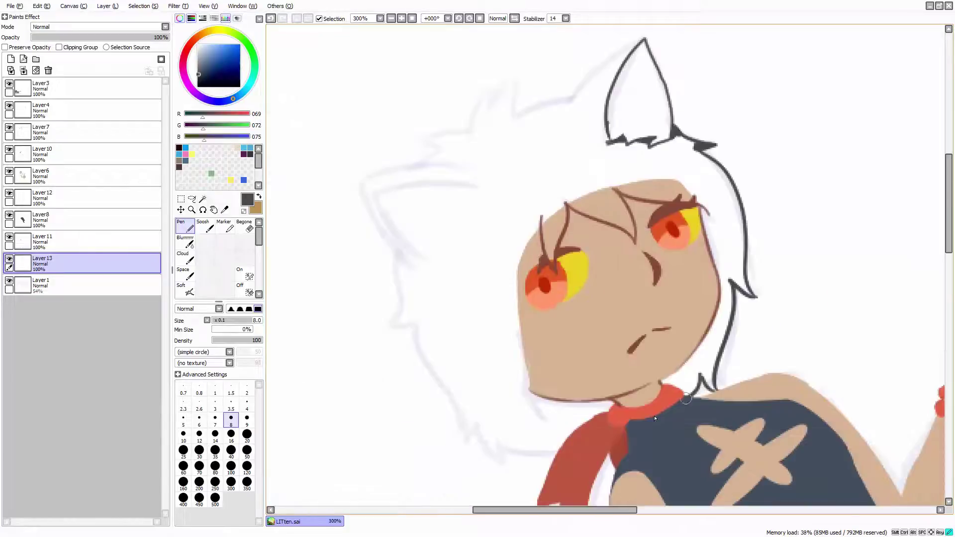
pyautogui.moveTo(500, 444); pyautogui.dragTo(553, 459)
pyautogui.scroll(2, 517, 461)
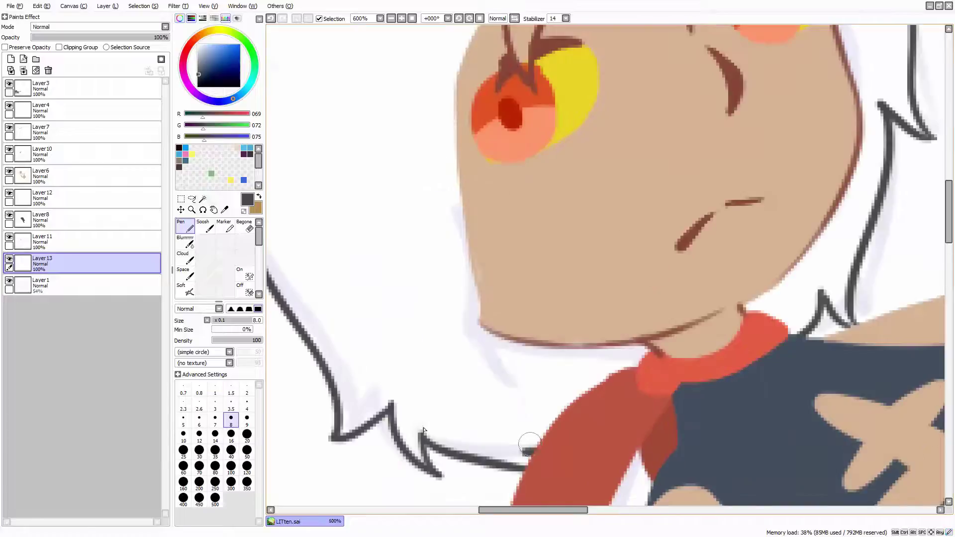
pyautogui.press('e')
pyautogui.press('n')
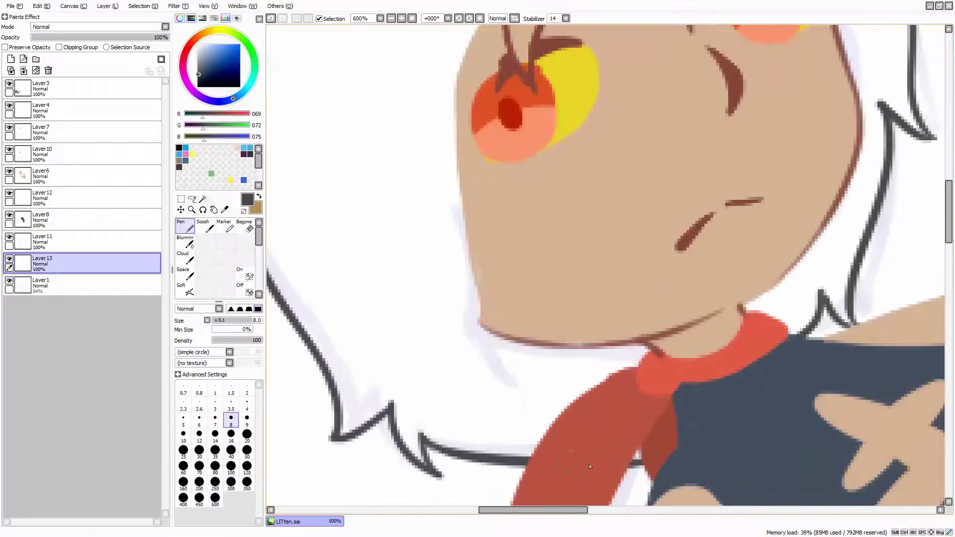
pyautogui.scroll(-4, 766, 397)
pyautogui.scroll(3, 524, 270)
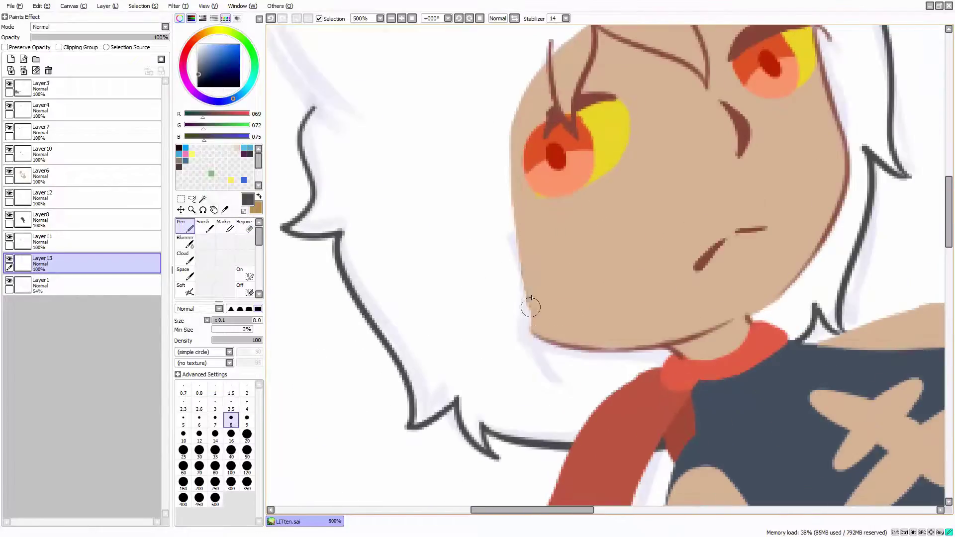
# Outline the outer back edge of the right cat ear in dark grey and thicken the ear's tip
pyautogui.scroll(-4, 532, 337)
pyautogui.scroll(4, 695, 208)
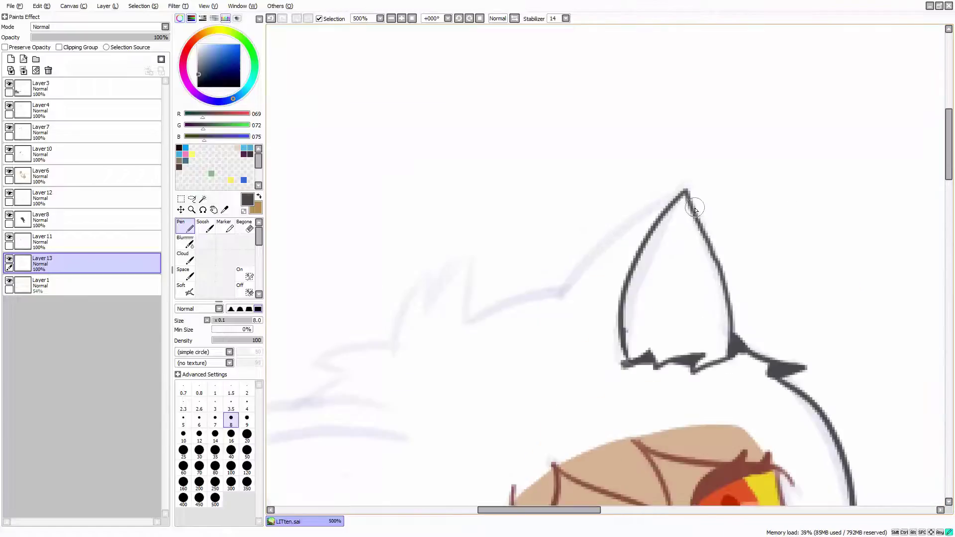
pyautogui.moveTo(634, 211); pyautogui.dragTo(532, 321)
pyautogui.scroll(4, 678, 192)
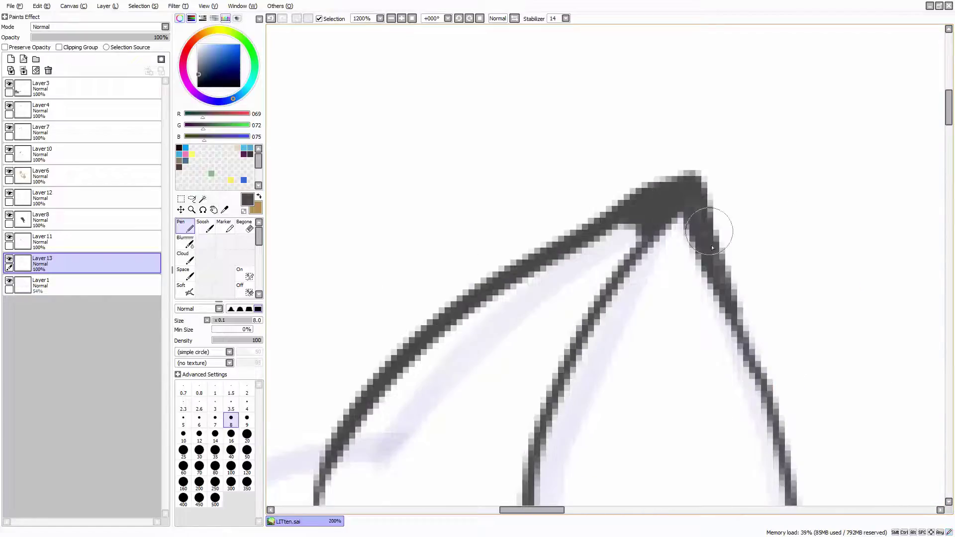
# Outline the left cat ear with its jagged inner fur and the spiky hair tufts between the two ears in dark grey
pyautogui.scroll(-3, 705, 201)
pyautogui.scroll(-3, 729, 241)
pyautogui.scroll(3, 469, 352)
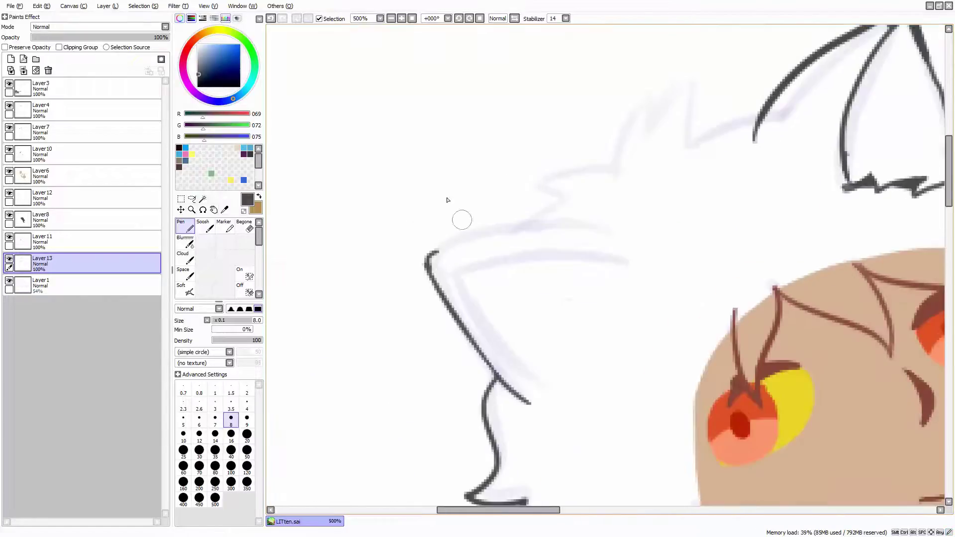
pyautogui.moveTo(434, 251); pyautogui.dragTo(665, 242)
pyautogui.hotkey('ctrl', 'z')
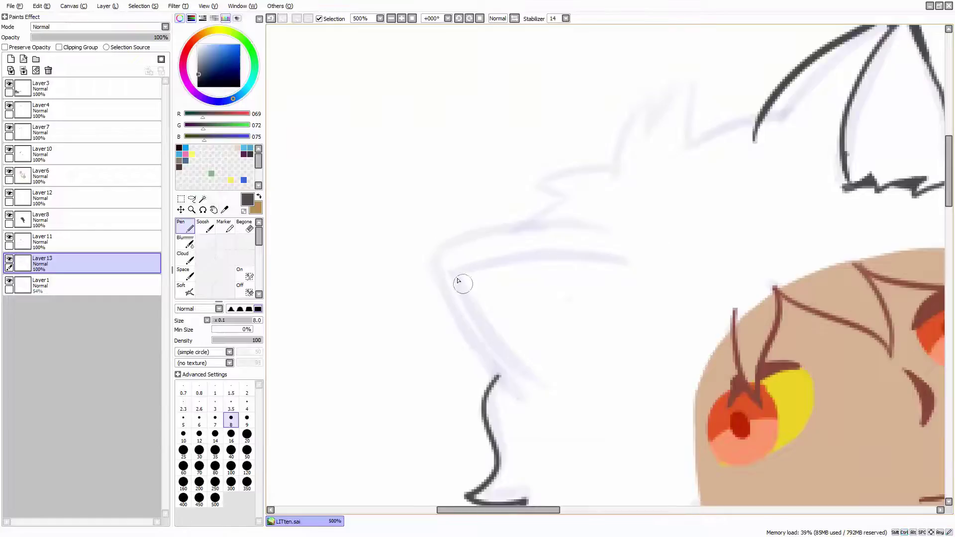
pyautogui.moveTo(468, 302); pyautogui.dragTo(476, 237)
pyautogui.moveTo(474, 277); pyautogui.dragTo(458, 287)
pyautogui.moveTo(518, 148); pyautogui.dragTo(623, 284)
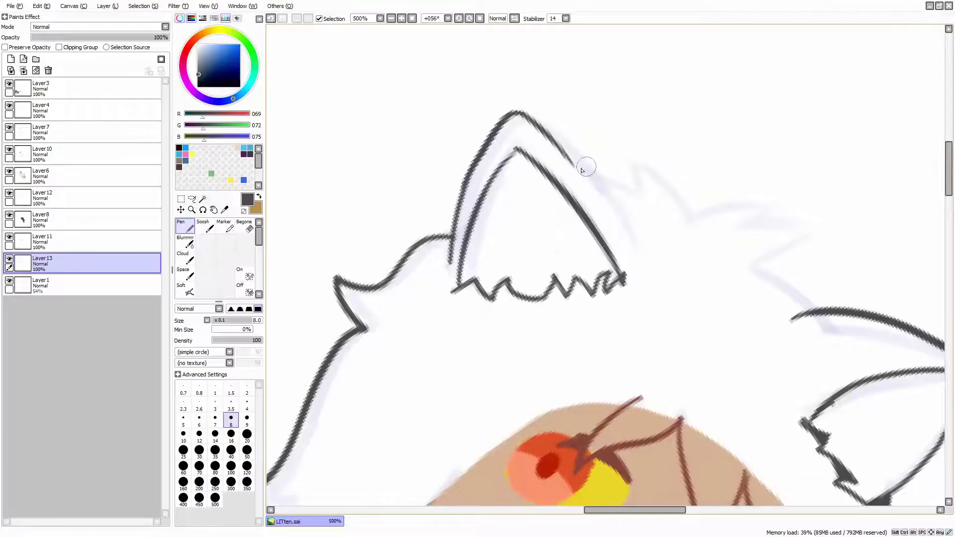
pyautogui.press('Home')
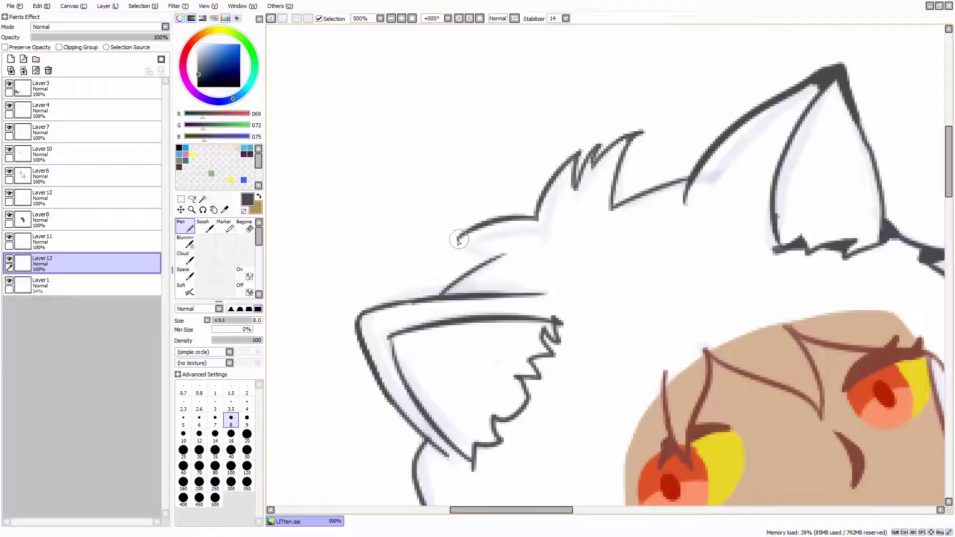
# Fill the outlined hair and outer ears with the dark grey (RGB 69, 72, 75)
pyautogui.scroll(-3, 461, 240)
pyautogui.click(597, 149)
pyautogui.scroll(4, 393, 230)
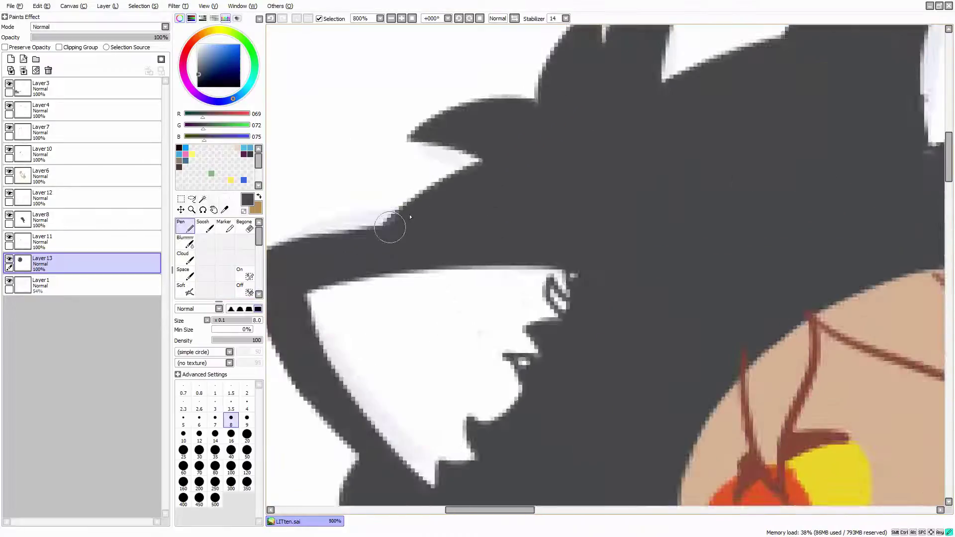
# Paint over the unfilled gaps along the ear fur, the top hair tufts and the hair tips beside the neck
pyautogui.scroll(1, 431, 297)
pyautogui.scroll(-5, 505, 228)
pyautogui.scroll(5, 518, 144)
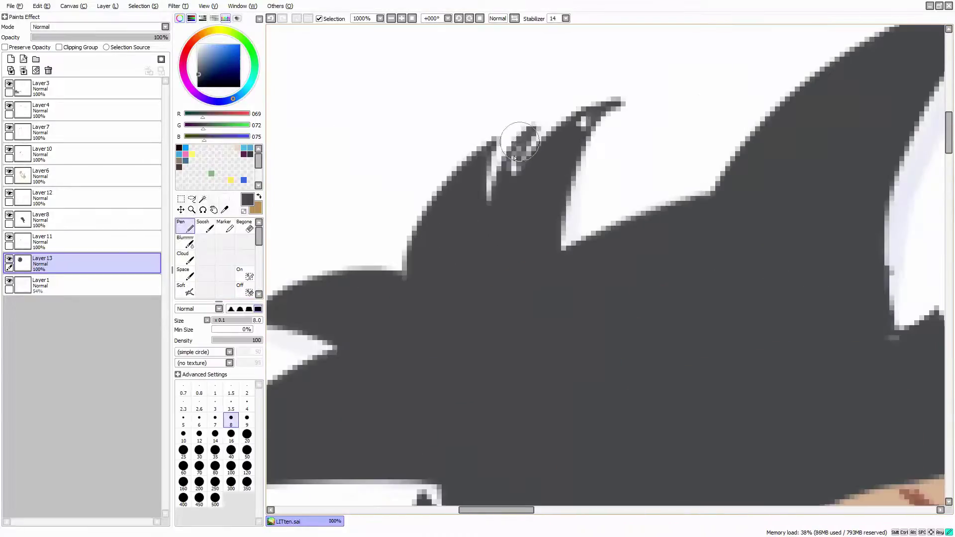
pyautogui.scroll(-4, 596, 114)
pyautogui.scroll(2, 567, 307)
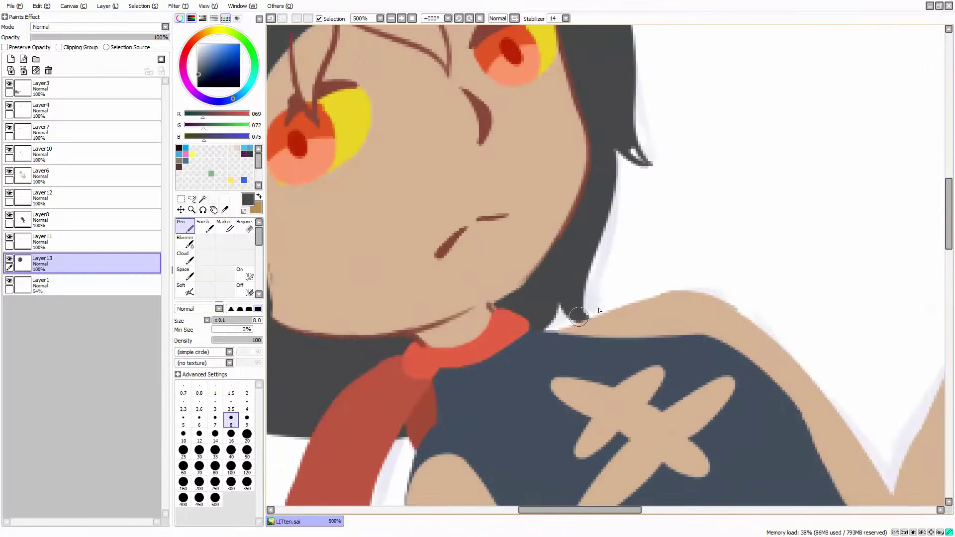
pyautogui.scroll(-3, 627, 144)
pyautogui.scroll(3, 497, 278)
pyautogui.scroll(-3, 448, 229)
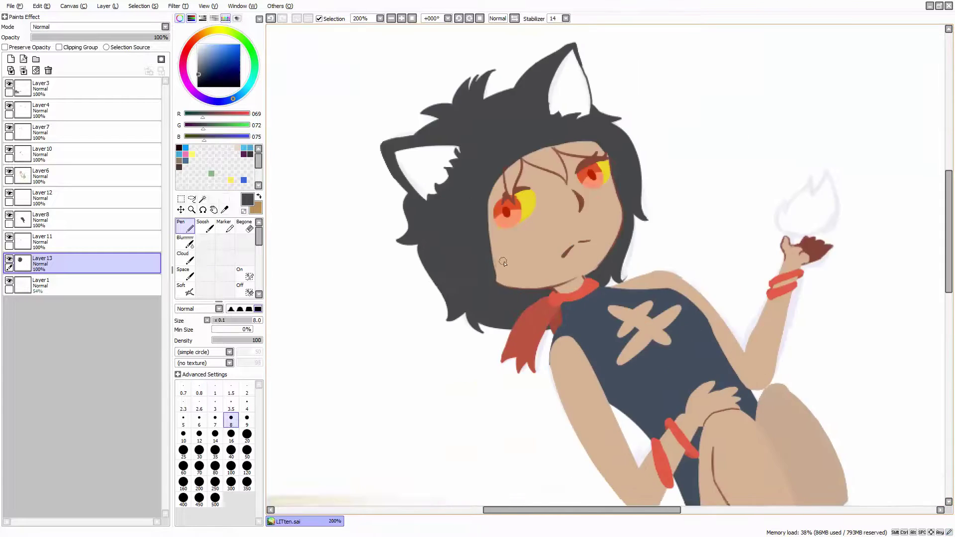
# Sample the skin tone (RGB 212, 177, 150) and clean up the face's edge on the skin layer
pyautogui.keyDown('alt'); pyautogui.click(438, 228); pyautogui.keyUp('alt')
pyautogui.scroll(2, 343, 289)
pyautogui.scroll(-4, 542, 252)
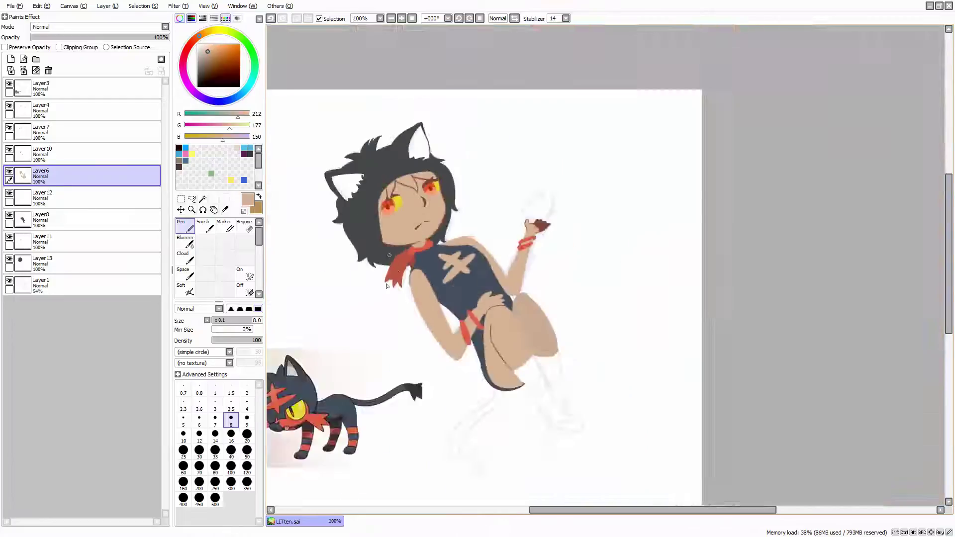
pyautogui.scroll(4, 378, 174)
pyautogui.click(245, 226)
pyautogui.scroll(-2, 299, 224)
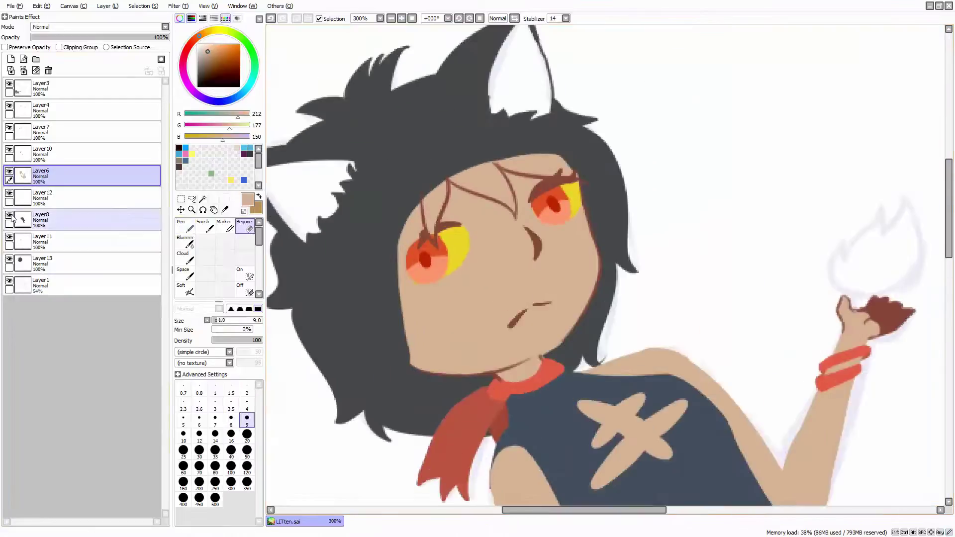
# Lasso the hair area behind the chin and neck on the hair layer and darken it with the Hue and Saturation filter
pyautogui.click(40, 287)
pyautogui.click(42, 262)
pyautogui.click(192, 198)
pyautogui.scroll(1, 551, 343)
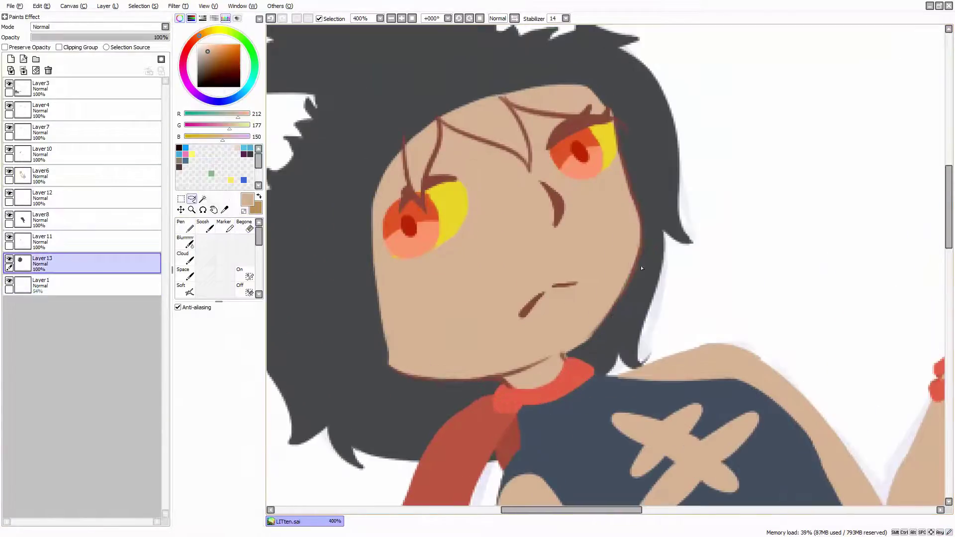
pyautogui.moveTo(428, 426); pyautogui.dragTo(388, 341)
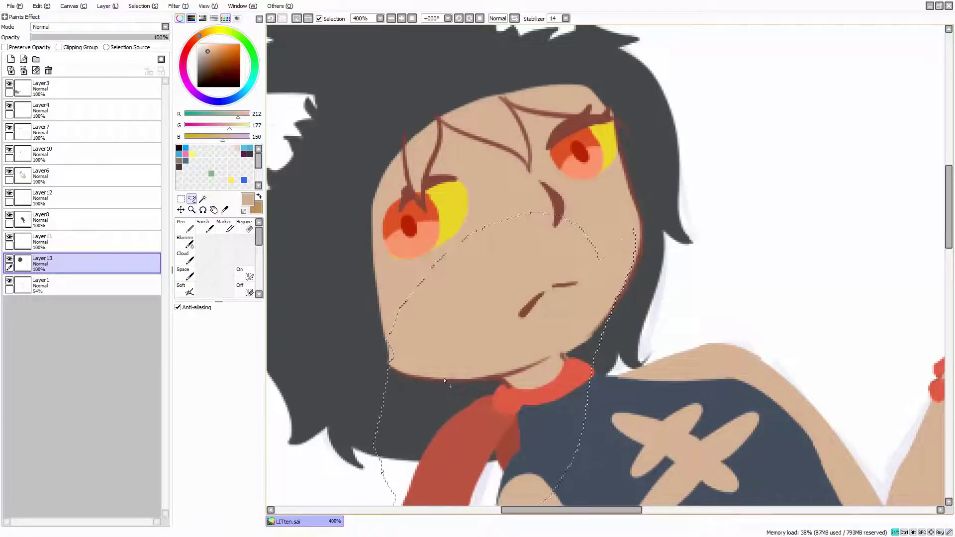
pyautogui.click(178, 6)
pyautogui.click(199, 16)
pyautogui.click(437, 254)
pyautogui.hotkey('ctrl', 't')
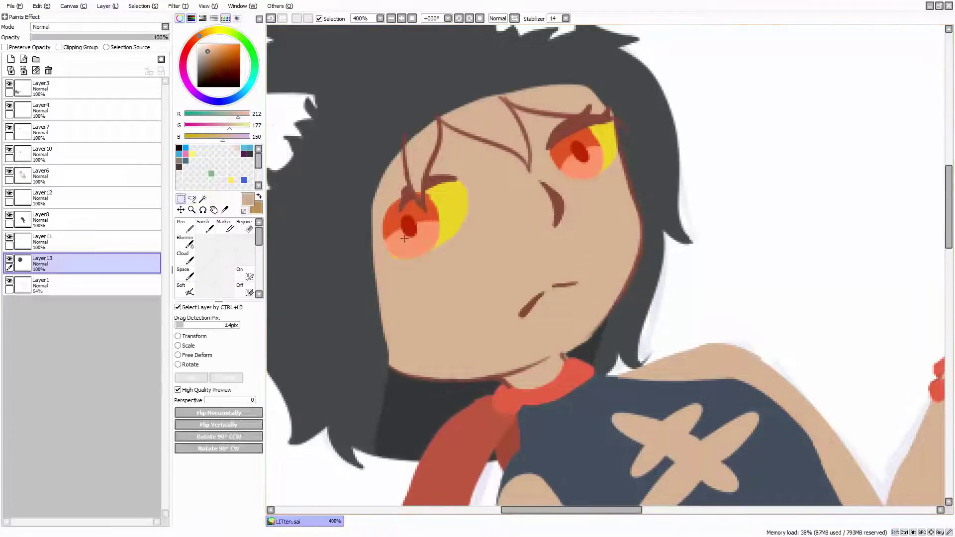
# Preserve the hair layer's opacity and refine the left edge of the darkened hair below the chin in sampled dark grey (RGB 69, 72, 75)
pyautogui.scroll(-2, 456, 249)
pyautogui.scroll(2, 455, 249)
pyautogui.click(4, 47)
pyautogui.click(185, 226)
pyautogui.keyDown('alt'); pyautogui.click(402, 398); pyautogui.keyUp('alt')
pyautogui.keyDown('alt'); pyautogui.click(401, 398); pyautogui.keyUp('alt')
pyautogui.moveTo(394, 383); pyautogui.dragTo(386, 465)
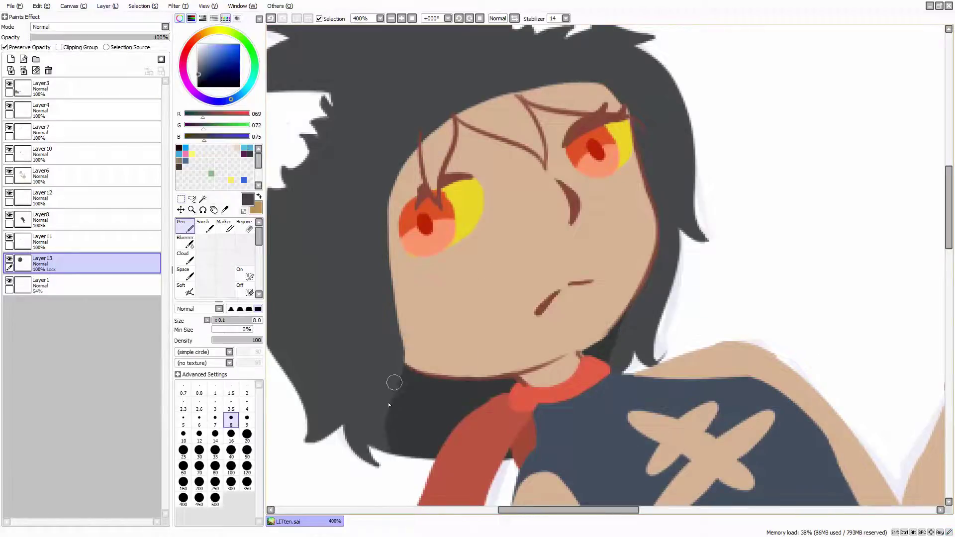
# Set the skin layer to 31% opacity, add a new layer above it, and hide the skin, hair, scarf and eye layers
pyautogui.scroll(-2, 393, 367)
pyautogui.click(139, 178)
pyautogui.click(9, 171)
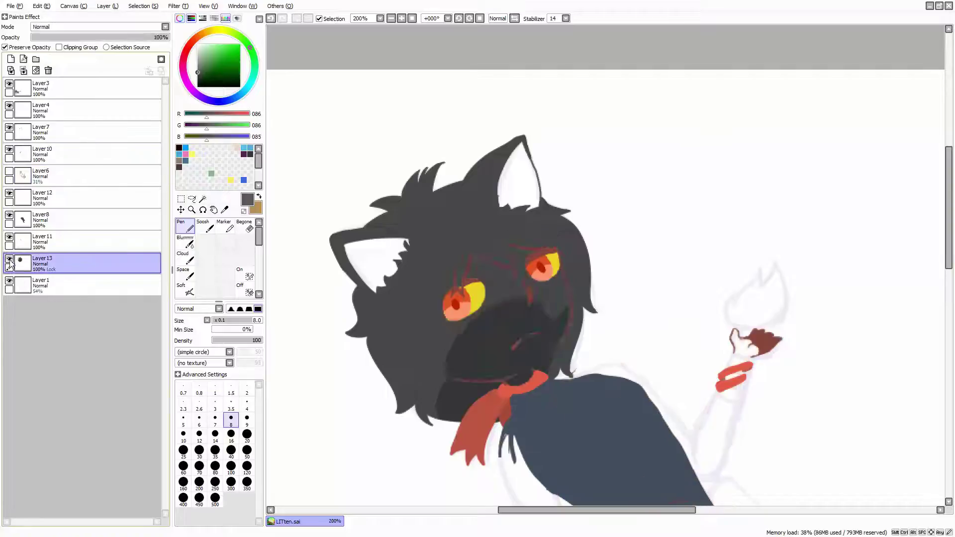
pyautogui.click(9, 259)
pyautogui.click(89, 177)
pyautogui.click(11, 59)
pyautogui.scroll(-1, 477, 331)
pyautogui.scroll(3, 477, 331)
pyautogui.scroll(1, 387, 274)
pyautogui.click(9, 149)
pyautogui.click(9, 128)
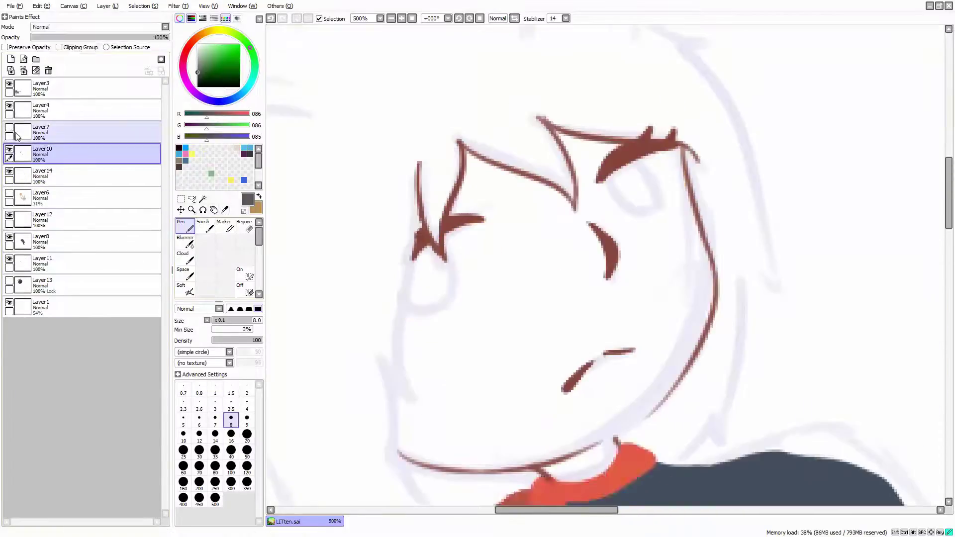
# Outline the fringe in grey (RGB 86, 86, 85) along the left side of the face and across the forehead strands
pyautogui.scroll(-1, 428, 214)
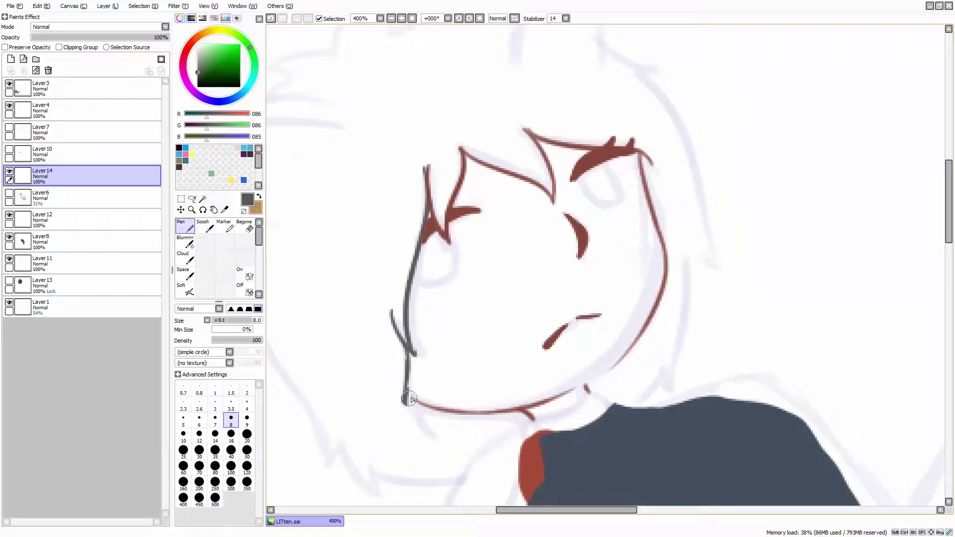
pyautogui.scroll(1, 411, 224)
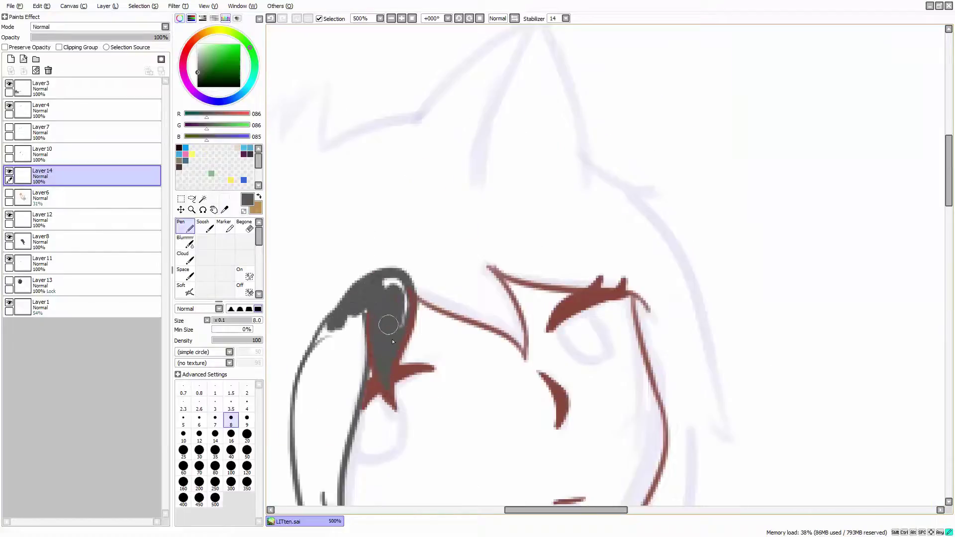
pyautogui.scroll(-1, 624, 286)
pyautogui.moveTo(601, 288); pyautogui.dragTo(401, 269)
pyautogui.scroll(4, 453, 290)
pyautogui.moveTo(448, 301); pyautogui.dragTo(427, 296)
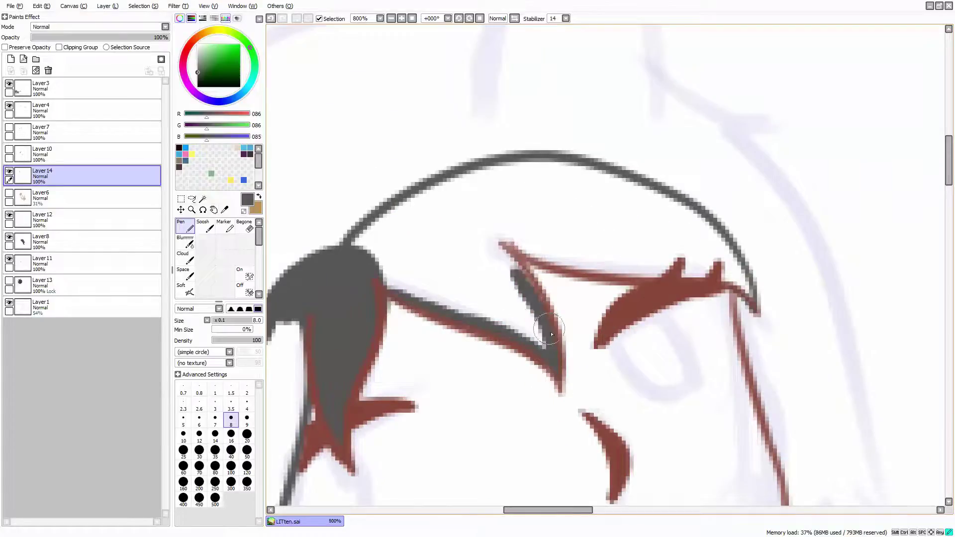
pyautogui.moveTo(511, 248)
pyautogui.mouseDown()
pyautogui.moveTo(592, 270)
pyautogui.moveTo(746, 283)
pyautogui.mouseUp()
pyautogui.scroll(-3, 749, 287)
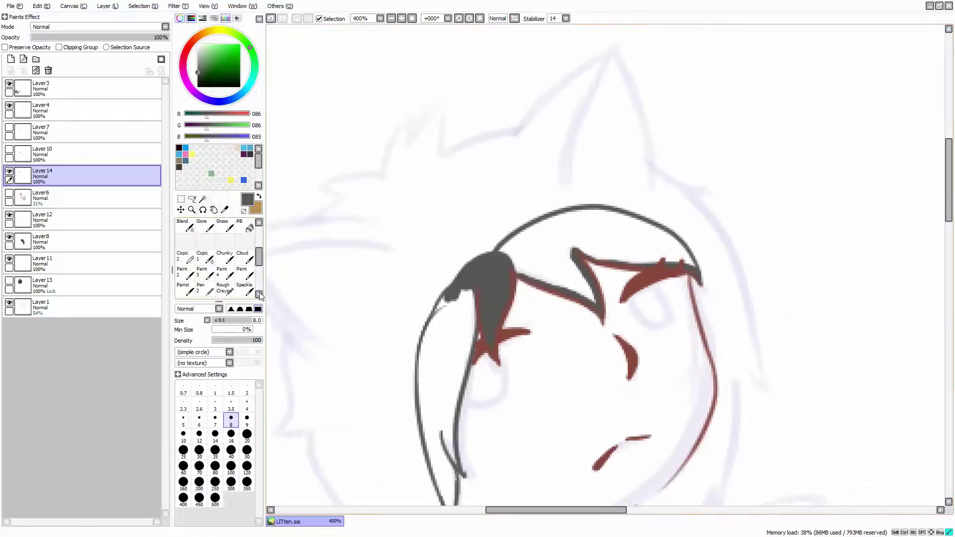
# Fill the outlined fringe with grey and clean up its gaps and edges around the eyes
pyautogui.click(497, 279)
pyautogui.scroll(2, 443, 458)
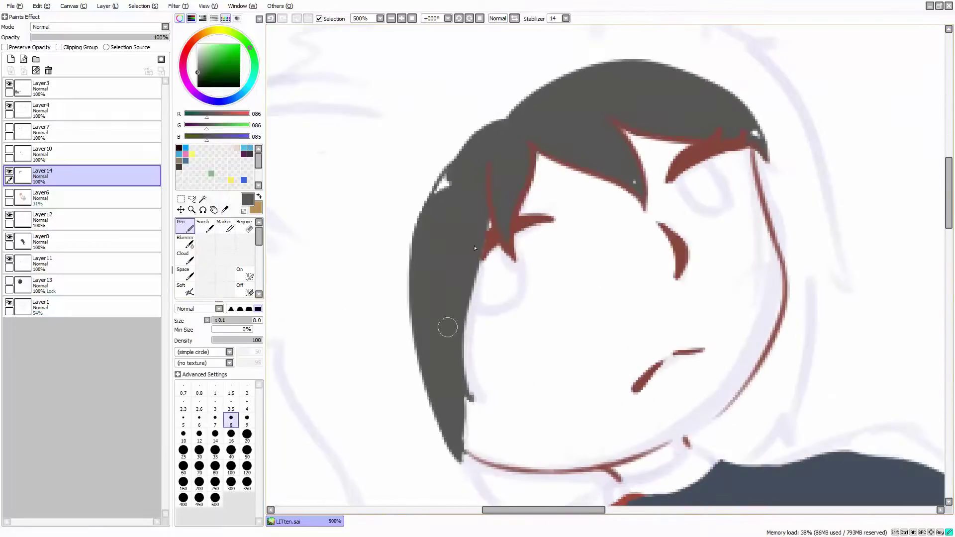
pyautogui.scroll(1, 447, 184)
pyautogui.click(250, 230)
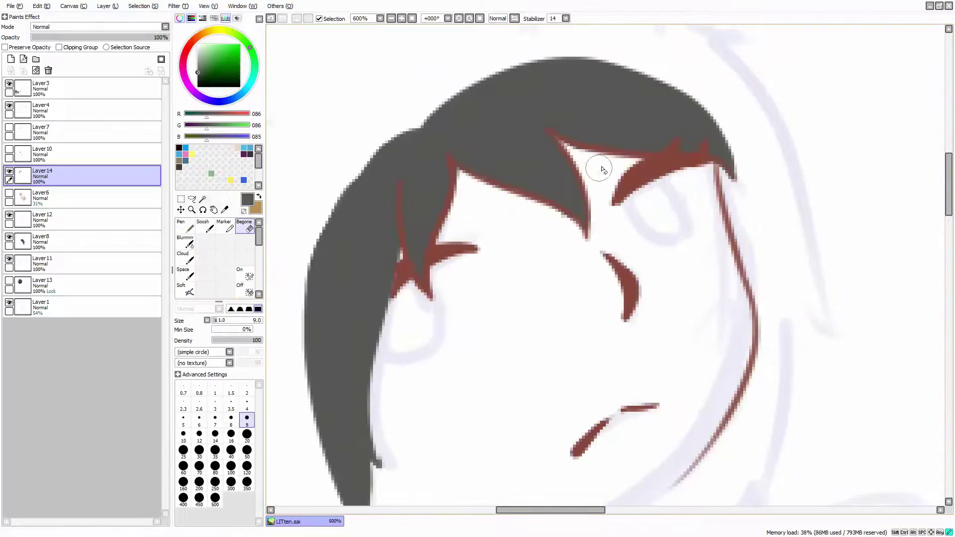
# Show the hair, skin, scarf and eye layers again and restore the skin layer's opacity to 100%
pyautogui.scroll(-3, 597, 163)
pyautogui.click(8, 281)
pyautogui.click(9, 193)
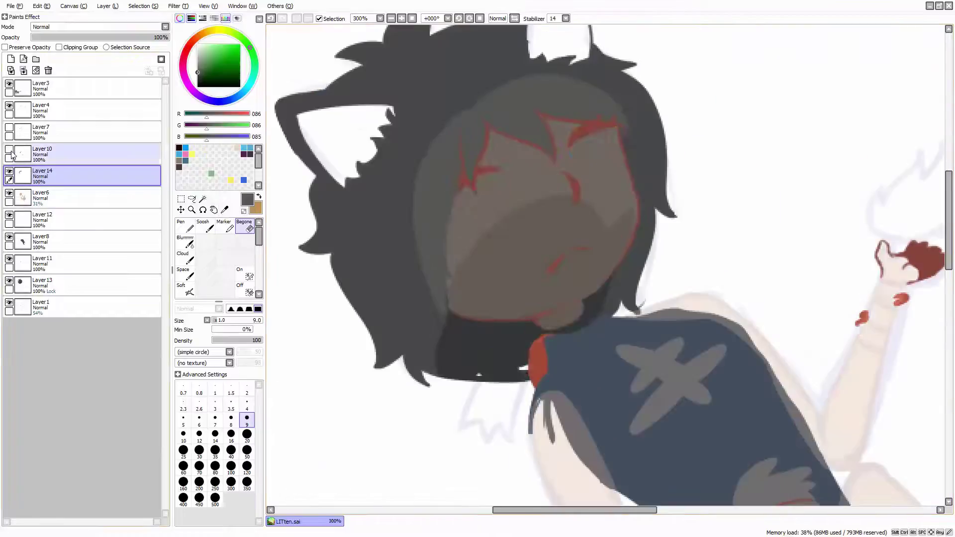
pyautogui.click(9, 149)
pyautogui.click(9, 128)
pyautogui.click(70, 196)
pyautogui.click(167, 37)
# Recolour the fringe on its layer with the dark grey sampled from the hair (RGB 69, 72, 75)
pyautogui.click(70, 175)
pyautogui.keyDown('alt'); pyautogui.click(426, 280); pyautogui.keyUp('alt')
pyautogui.hotkey('ctrl', 'shift', 'n')
pyautogui.press('g')
pyautogui.click(386, 273)
pyautogui.click(59, 47)
pyautogui.click(49, 71)
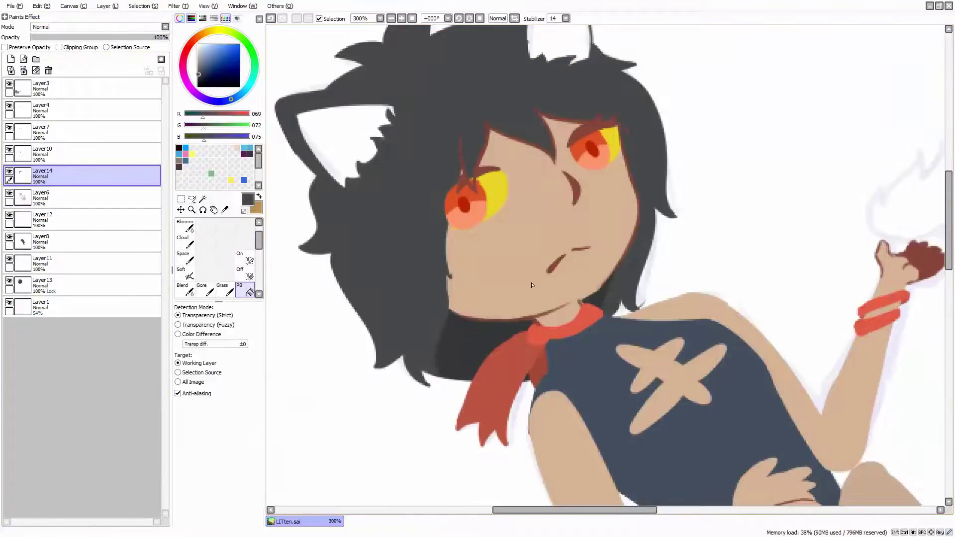
# Move the fringe layer above the eye layer and lighten the fringe with the Hue and Saturation filter
pyautogui.moveTo(64, 171); pyautogui.dragTo(55, 131)
pyautogui.hotkey('ctrl', 'u')
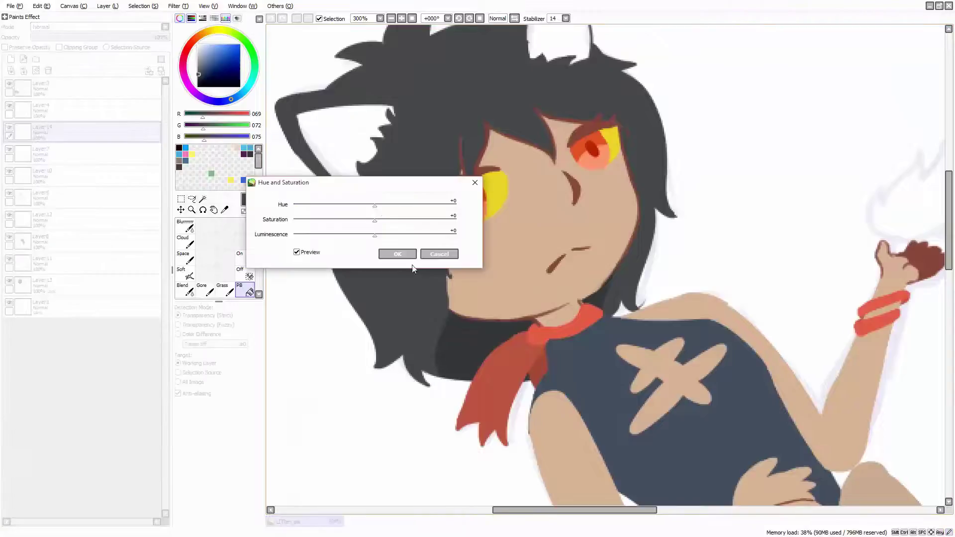
pyautogui.moveTo(376, 223); pyautogui.dragTo(384, 241)
pyautogui.click(398, 255)
pyautogui.scroll(-5, 416, 332)
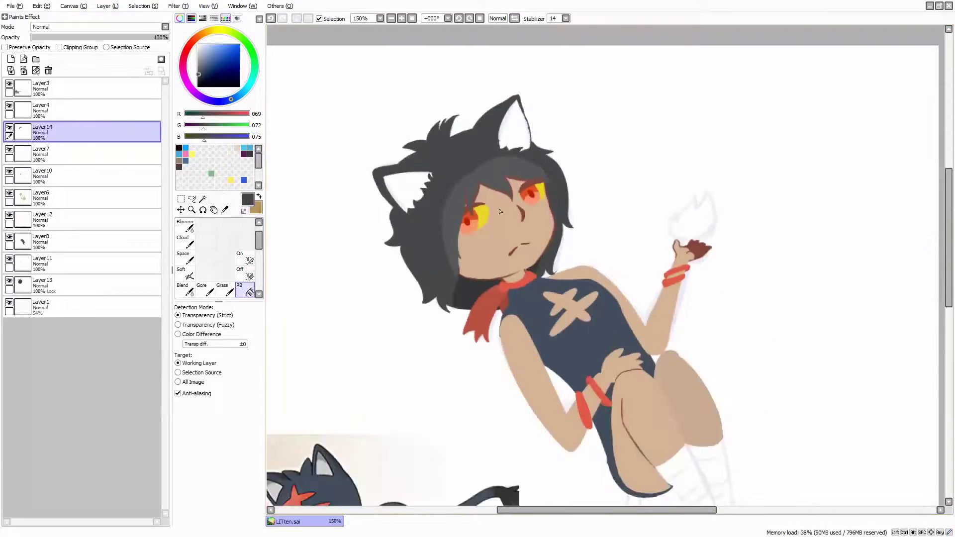
# Add a new layer directly above the sketch layer and pick a light grey (RGB 205, 204, 202) for the Pen
pyautogui.scroll(4, 416, 332)
pyautogui.click(42, 306)
pyautogui.click(10, 59)
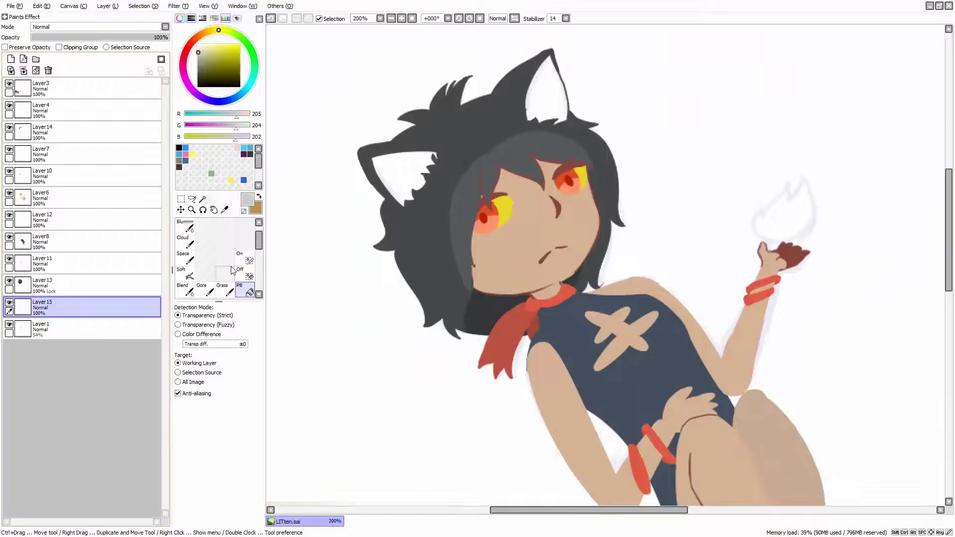
pyautogui.click(185, 227)
# Paint the insides of both cat ears light grey with a size 20 brush
pyautogui.scroll(1, 473, 262)
pyautogui.press(']')
pyautogui.press(']')
pyautogui.press(']')
pyautogui.press(']')
pyautogui.press(']')
pyautogui.press(']')
pyautogui.scroll(2, 465, 181)
pyautogui.moveTo(388, 184)
pyautogui.mouseDown()
pyautogui.moveTo(408, 219)
pyautogui.moveTo(463, 249)
pyautogui.mouseUp()
pyautogui.scroll(2, 497, 149)
pyautogui.moveTo(588, 149)
pyautogui.mouseDown()
pyautogui.moveTo(570, 93)
pyautogui.moveTo(600, 62)
pyautogui.mouseUp()
# Shade the left edges of the inner ears in medium grey (RGB 138, 139, 141)
pyautogui.scroll(-4, 634, 150)
pyautogui.scroll(4, 406, 205)
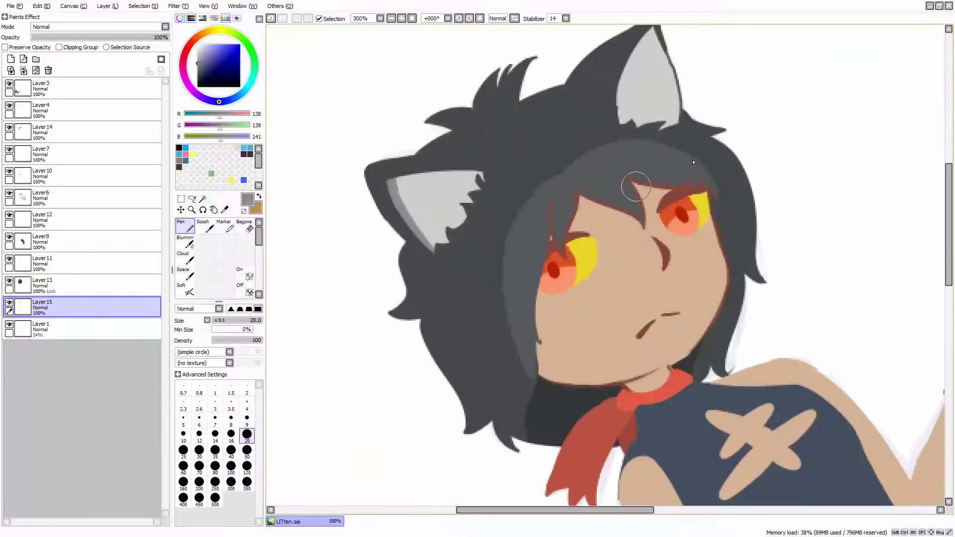
pyautogui.scroll(2, 612, 150)
pyautogui.moveTo(642, 100); pyautogui.dragTo(607, 267)
pyautogui.moveTo(622, 115); pyautogui.dragTo(612, 267)
pyautogui.scroll(-5, 696, 144)
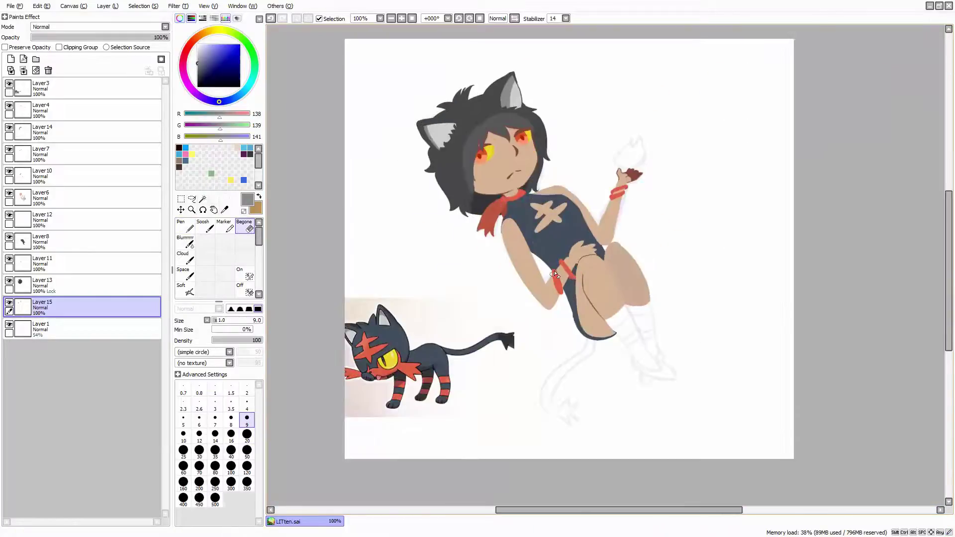
# Pick the dress's blue-grey (RGB 68, 77, 94) for the Pen and add a new layer directly above the skin layer, Layer6
pyautogui.keyDown('alt'); pyautogui.click(617, 264); pyautogui.keyUp('alt')
pyautogui.click(185, 226)
pyautogui.click(87, 243)
pyautogui.scroll(4, 523, 224)
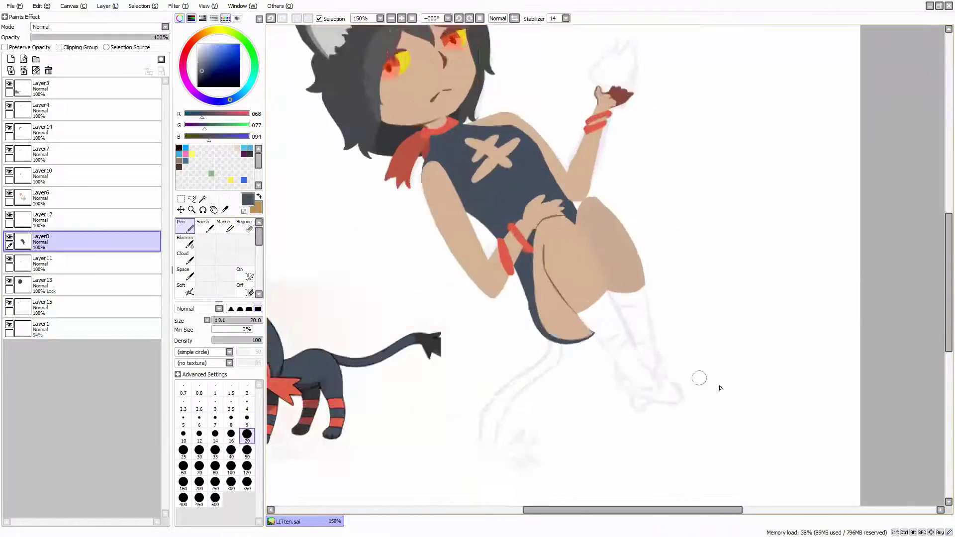
pyautogui.click(11, 59)
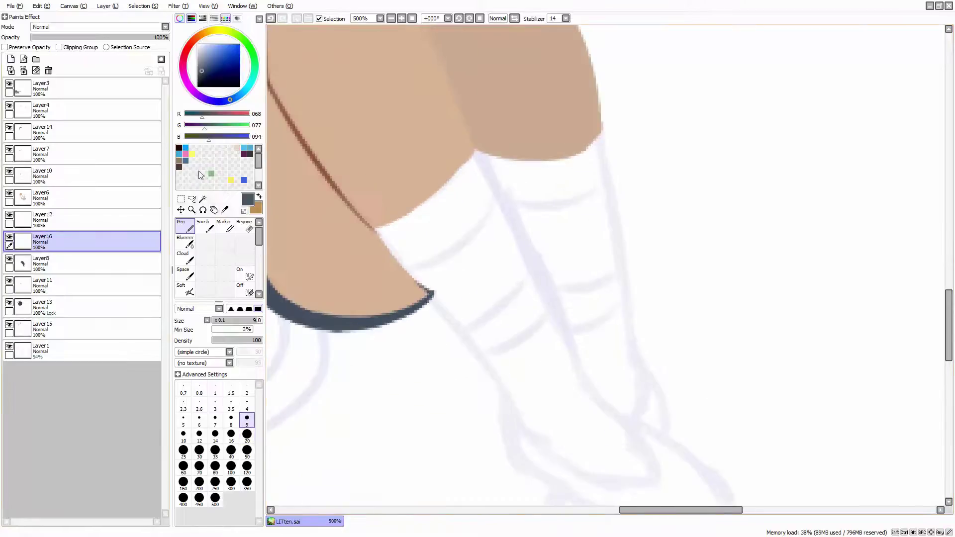
pyautogui.moveTo(89, 243); pyautogui.dragTo(113, 204)
# Outline the front leg's stocking from knee to toe with the Pen and fill it in blue-grey
pyautogui.scroll(-3, 589, 245)
pyautogui.scroll(4, 474, 95)
pyautogui.moveTo(474, 95); pyautogui.dragTo(415, 144)
pyautogui.scroll(-1, 418, 149)
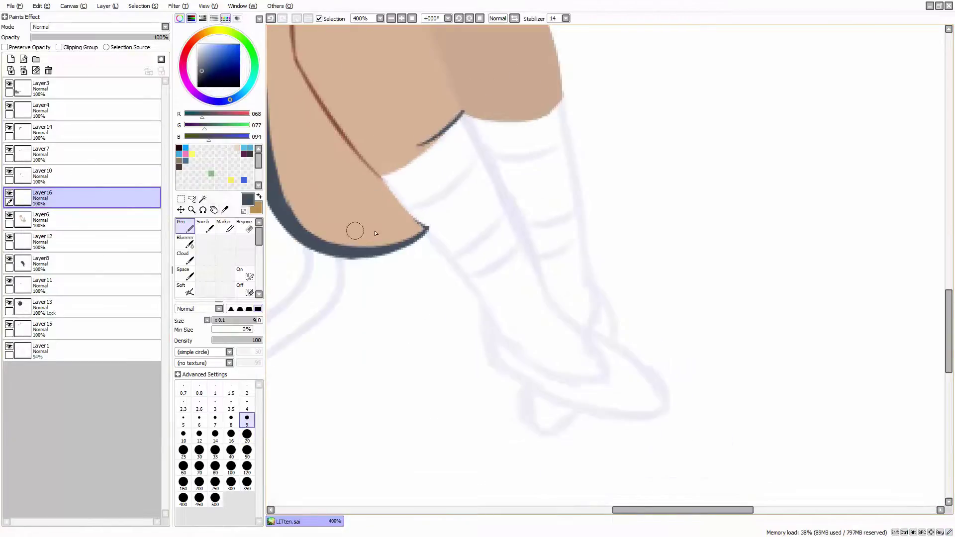
pyautogui.scroll(1, 404, 161)
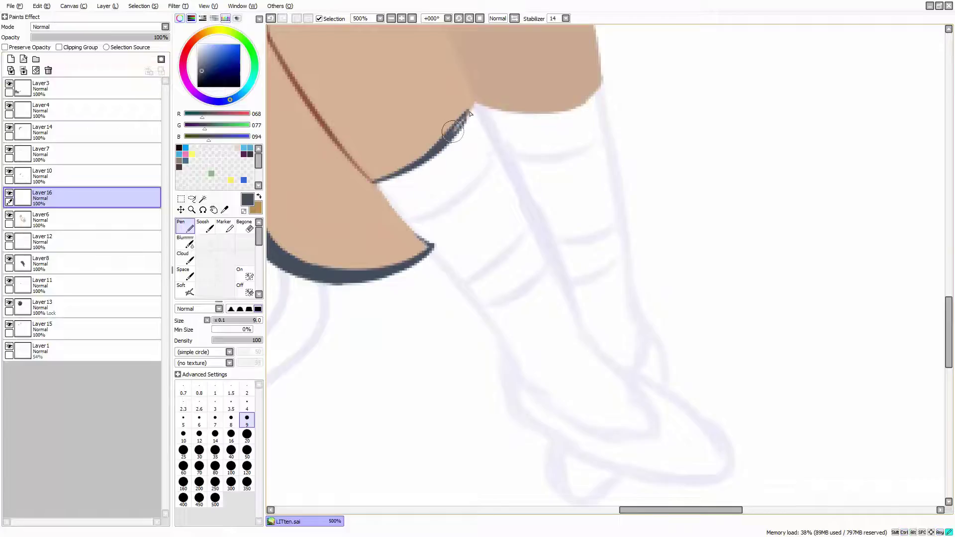
pyautogui.moveTo(475, 101); pyautogui.dragTo(597, 349)
pyautogui.moveTo(376, 183)
pyautogui.mouseDown()
pyautogui.moveTo(536, 386)
pyautogui.moveTo(591, 343)
pyautogui.mouseUp()
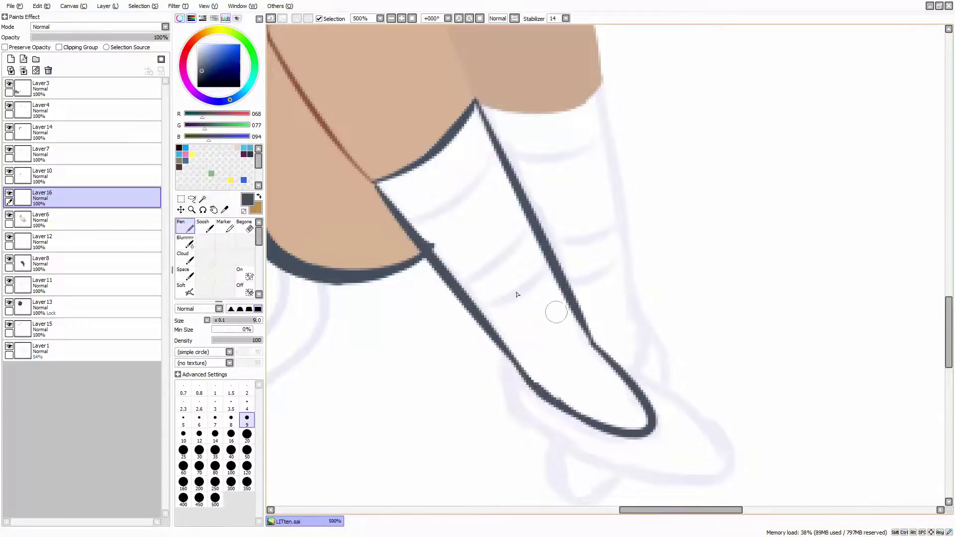
pyautogui.scroll(-3, 214, 259)
pyautogui.click(245, 259)
pyautogui.click(465, 256)
# Lower the stocking layer's opacity to 65% and add a new layer above it, with the Pen in red (RGB 220, 89, 71)
pyautogui.scroll(-3, 465, 256)
pyautogui.click(121, 37)
pyautogui.scroll(2, 722, 208)
pyautogui.press('n')
pyautogui.click(49, 47)
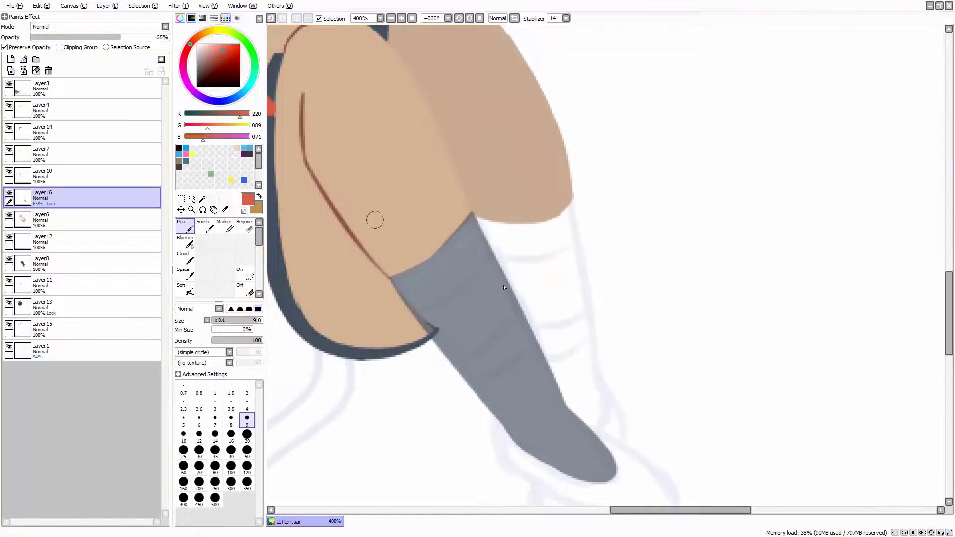
pyautogui.scroll(1, 495, 314)
pyautogui.hotkey('ctrl', 'shift', 'n')
# Outline two red bands across the front stocking, one below the knee and one at mid-calf, and fill them
pyautogui.moveTo(368, 315)
pyautogui.mouseDown()
pyautogui.moveTo(542, 222)
pyautogui.moveTo(512, 175)
pyautogui.mouseUp()
pyautogui.hotkey('ctrl', 'z')
pyautogui.moveTo(550, 271); pyautogui.dragTo(405, 395)
pyautogui.moveTo(412, 428); pyautogui.dragTo(562, 286)
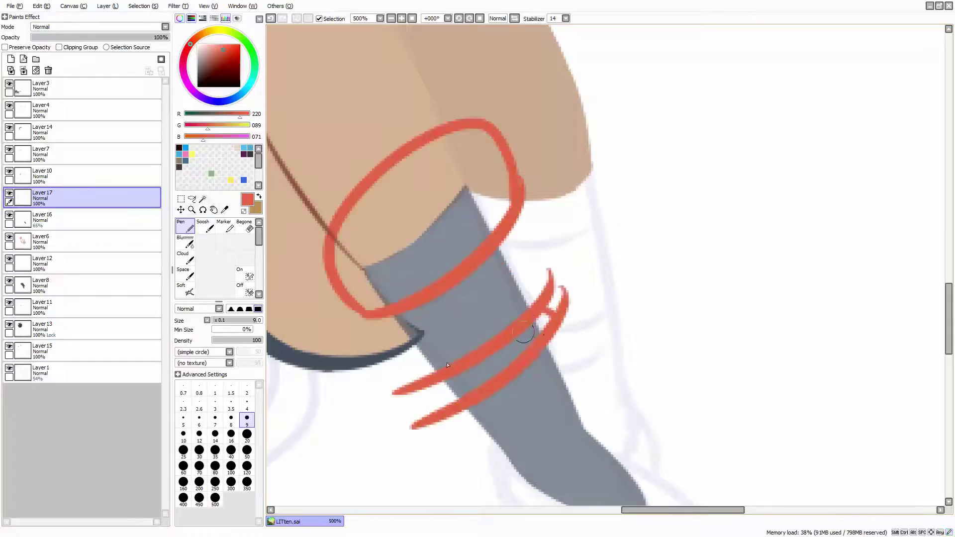
pyautogui.moveTo(424, 422); pyautogui.dragTo(403, 413)
pyautogui.scroll(-3, 219, 259)
pyautogui.click(243, 226)
pyautogui.click(423, 219)
pyautogui.click(478, 359)
# Restore the front stocking layer to 100% opacity, clip the red bands to it and merge them down
pyautogui.click(75, 219)
pyautogui.moveTo(152, 33); pyautogui.dragTo(169, 34)
pyautogui.hotkey('ctrl', 'e')
pyautogui.scroll(-1, 551, 280)
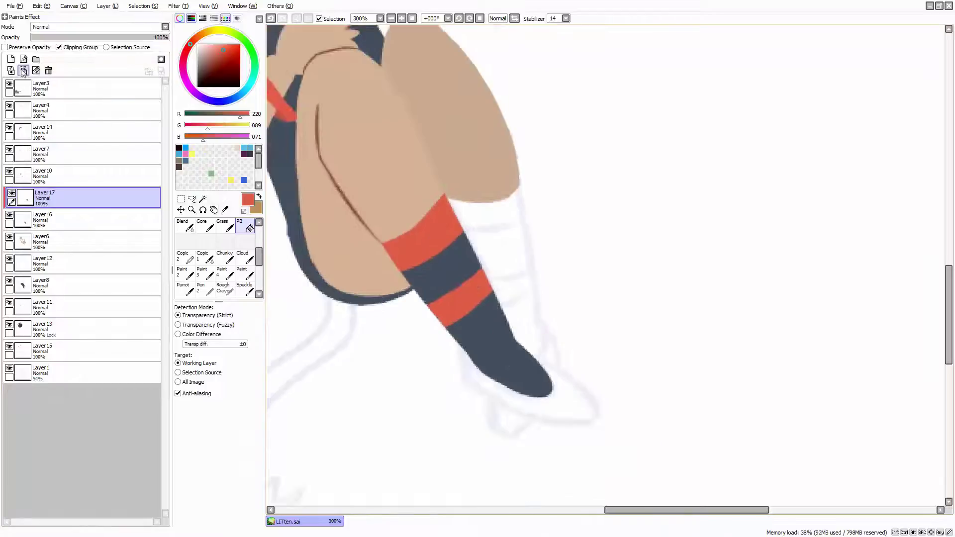
# Lower the front stocking layer's opacity to 41% and add a new layer above the skin layer, with the Pen in blue-grey (RGB 68, 77, 94)
pyautogui.keyDown('alt'); pyautogui.click(497, 338); pyautogui.keyUp('alt')
pyautogui.press('n')
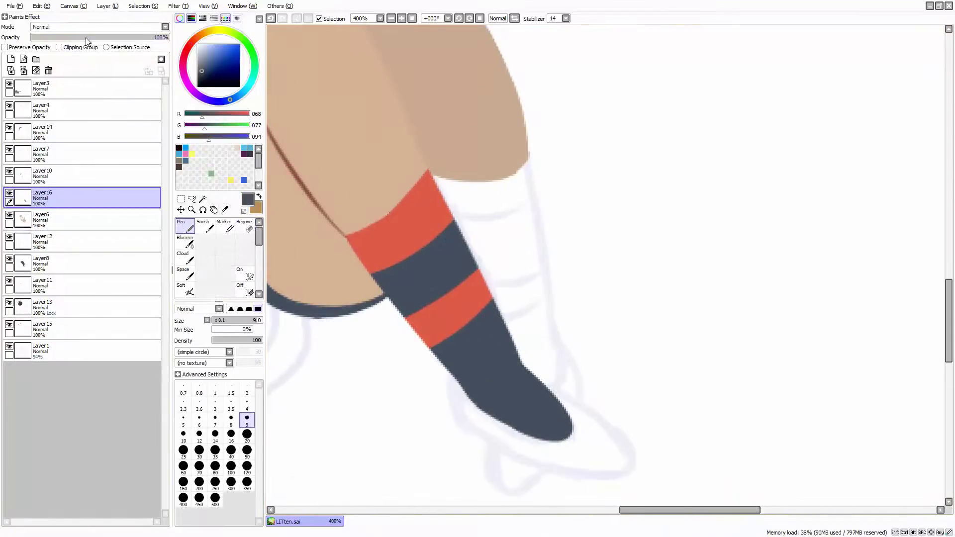
pyautogui.moveTo(164, 37); pyautogui.dragTo(87, 37)
pyautogui.click(45, 220)
pyautogui.click(11, 58)
pyautogui.scroll(1, 522, 402)
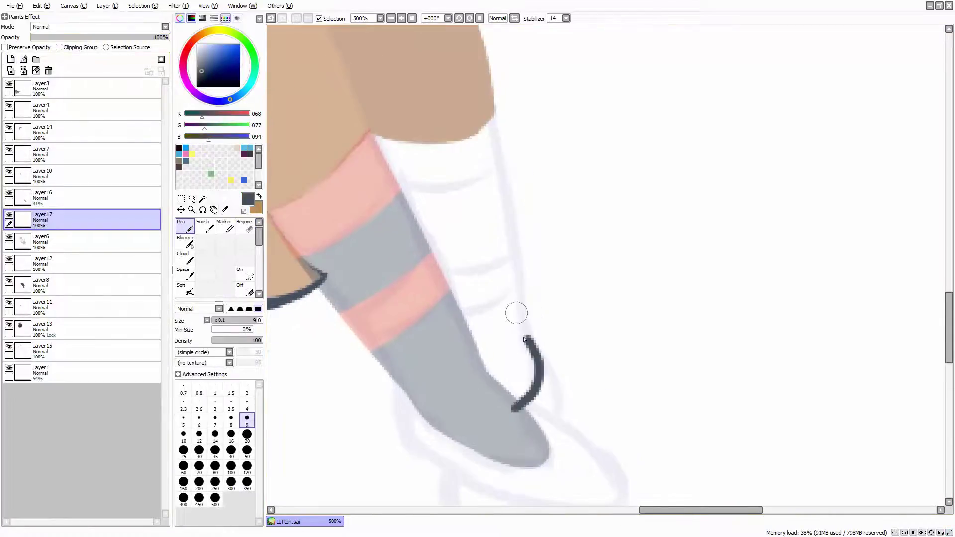
# Move the new layer beneath the skin layer, outline the back leg's stocking on it and fill the shape
pyautogui.moveTo(473, 142); pyautogui.dragTo(524, 295)
pyautogui.hotkey('ctrl', 'z')
pyautogui.moveTo(44, 220); pyautogui.dragTo(74, 247)
pyautogui.moveTo(493, 111)
pyautogui.mouseDown()
pyautogui.moveTo(550, 310)
pyautogui.moveTo(519, 338)
pyautogui.moveTo(525, 358)
pyautogui.mouseUp()
pyautogui.hotkey('ctrl', 'z')
pyautogui.moveTo(334, 169); pyautogui.dragTo(508, 418)
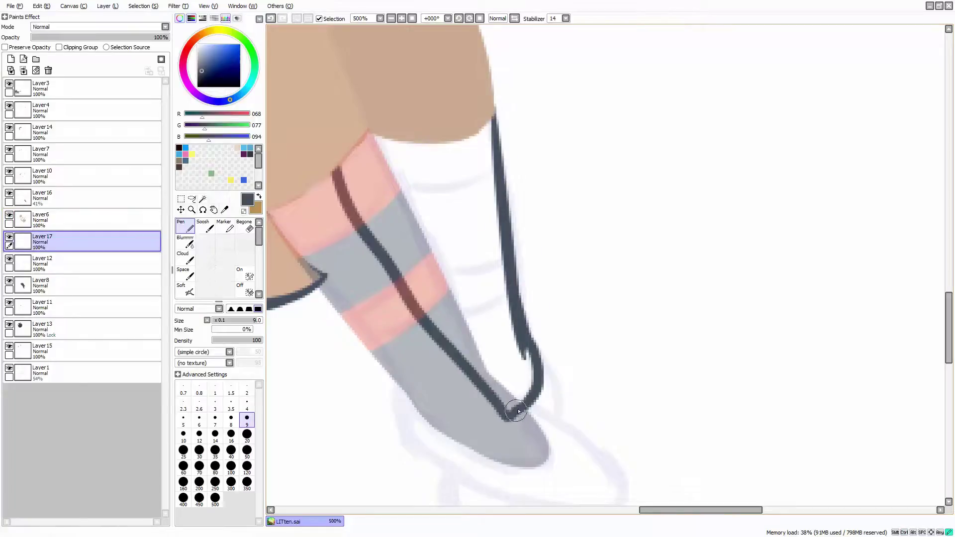
pyautogui.click(245, 290)
pyautogui.click(423, 349)
# Lower the back stocking layer's opacity to 47% and add a new layer above it, with the Pen in red (RGB 221, 100, 83)
pyautogui.moveTo(159, 37); pyautogui.dragTo(96, 37)
pyautogui.scroll(-5, 494, 236)
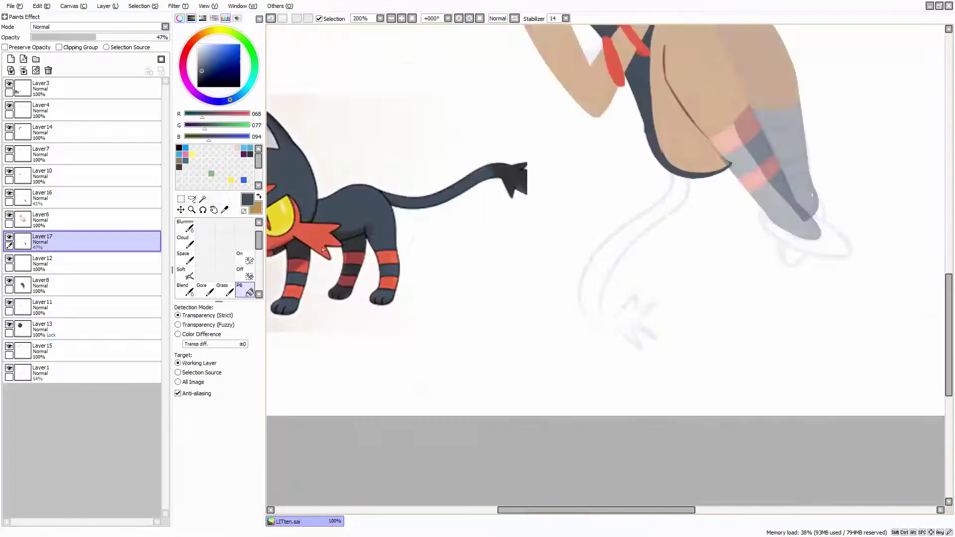
pyautogui.scroll(5, 494, 235)
pyautogui.press('n')
pyautogui.hotkey('ctrl', 'shift', 'n')
# Outline and fill two red bands across the back stocking, one under the knee and one at mid-calf
pyautogui.moveTo(499, 188)
pyautogui.mouseDown()
pyautogui.moveTo(480, 282)
pyautogui.moveTo(343, 277)
pyautogui.mouseUp()
pyautogui.moveTo(413, 370); pyautogui.dragTo(579, 340)
pyautogui.moveTo(553, 378); pyautogui.dragTo(443, 423)
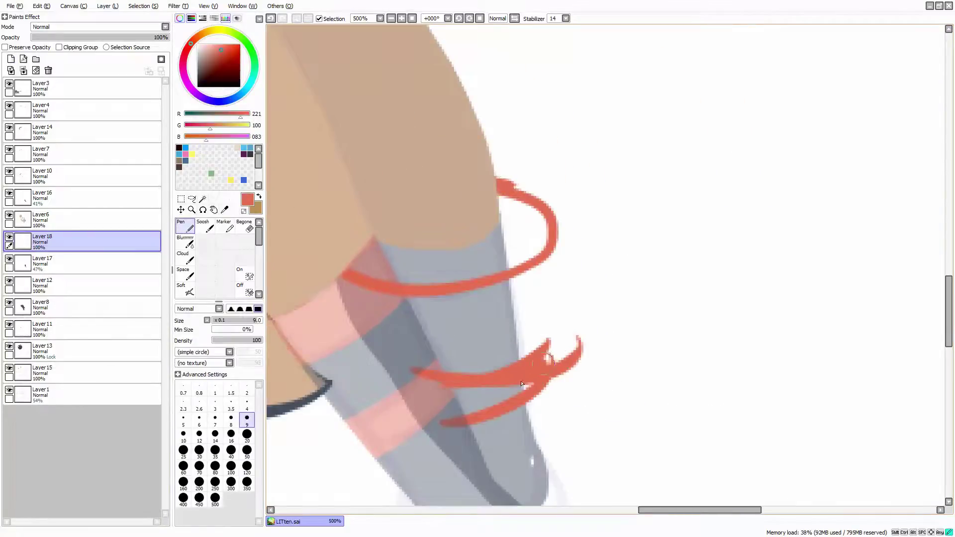
pyautogui.click(246, 290)
pyautogui.click(448, 254)
pyautogui.click(473, 398)
# Restore both stocking layers to 100% opacity, clip the back leg's red bands to their stocking and merge them down
pyautogui.press('n')
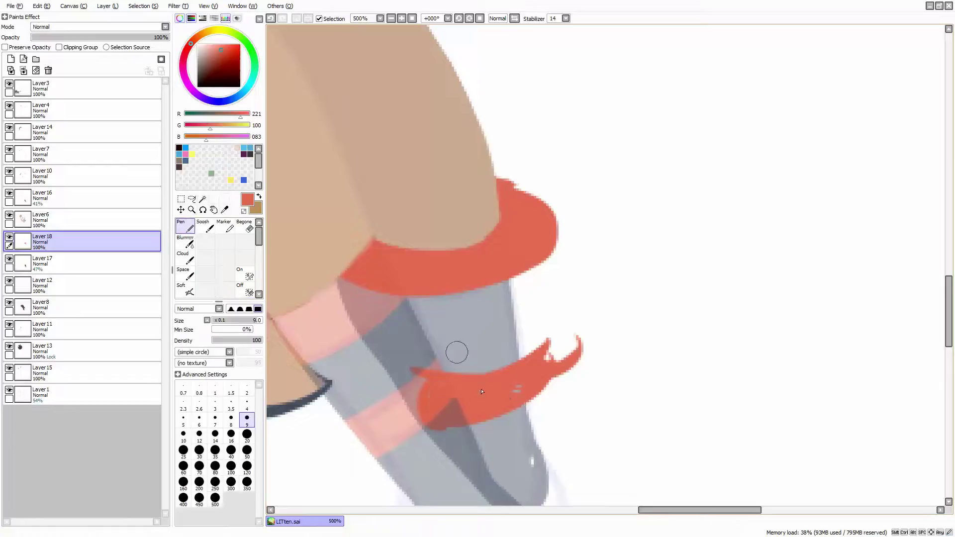
pyautogui.scroll(1, 428, 407)
pyautogui.scroll(-2, 428, 349)
pyautogui.keyDown('alt'); pyautogui.click(498, 328); pyautogui.keyUp('alt')
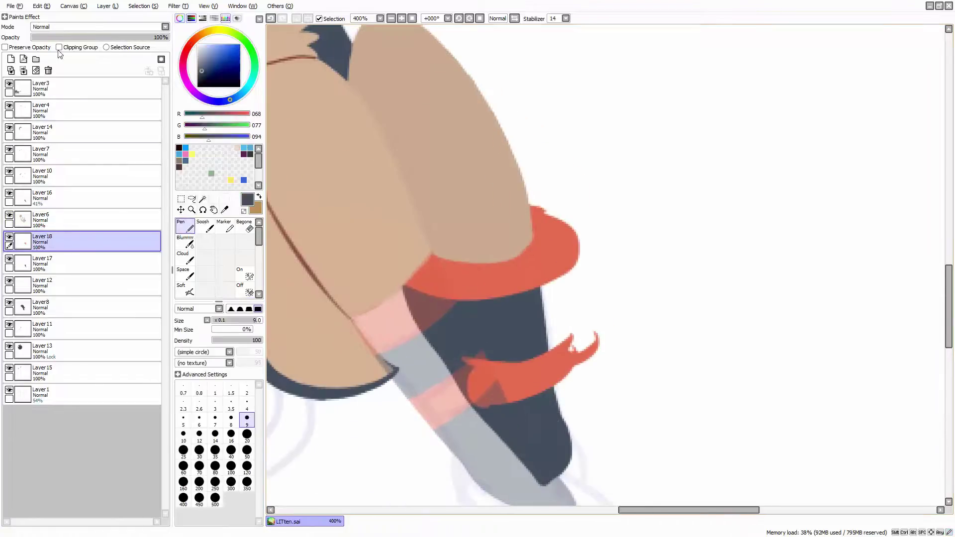
pyautogui.hotkey('ctrl', 'e')
pyautogui.click(8, 262)
pyautogui.scroll(-1, 552, 273)
pyautogui.click(8, 239)
pyautogui.click(9, 239)
# Darken the striped back stocking slightly with the Hue and Saturation filter
pyautogui.click(177, 6)
pyautogui.click(219, 26)
pyautogui.click(438, 254)
pyautogui.scroll(-2, 569, 369)
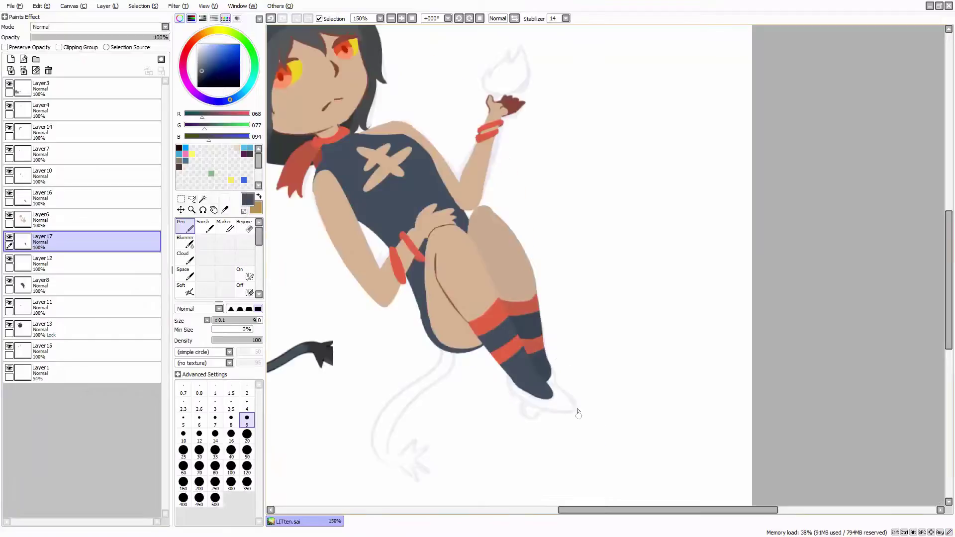
pyautogui.scroll(2, 585, 347)
pyautogui.scroll(-2, 477, 392)
pyautogui.scroll(2, 730, 319)
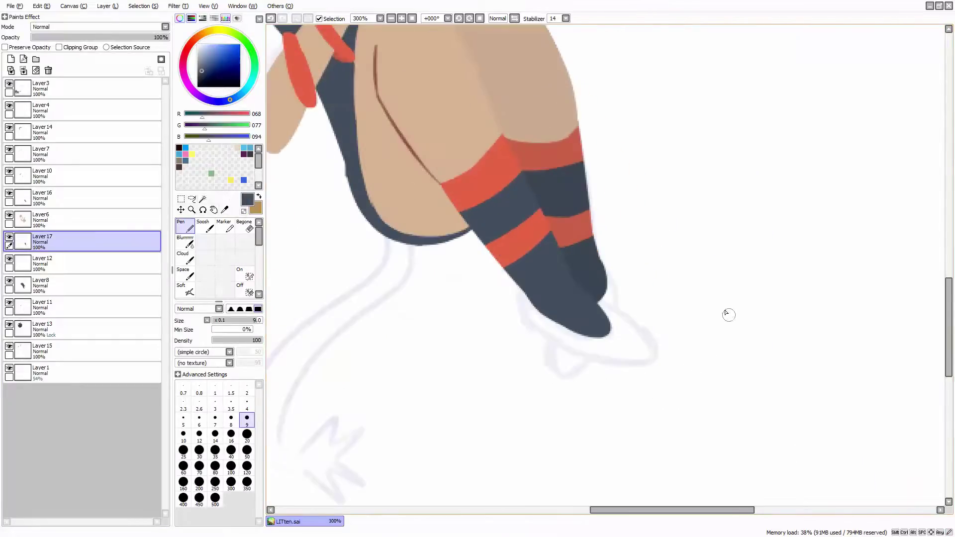
# Outline the front foot's shoe in navy (RGB 34, 38, 78) on Layer12 beneath the stockings and fill it
pyautogui.click(205, 73)
pyautogui.click(42, 262)
pyautogui.scroll(2, 493, 131)
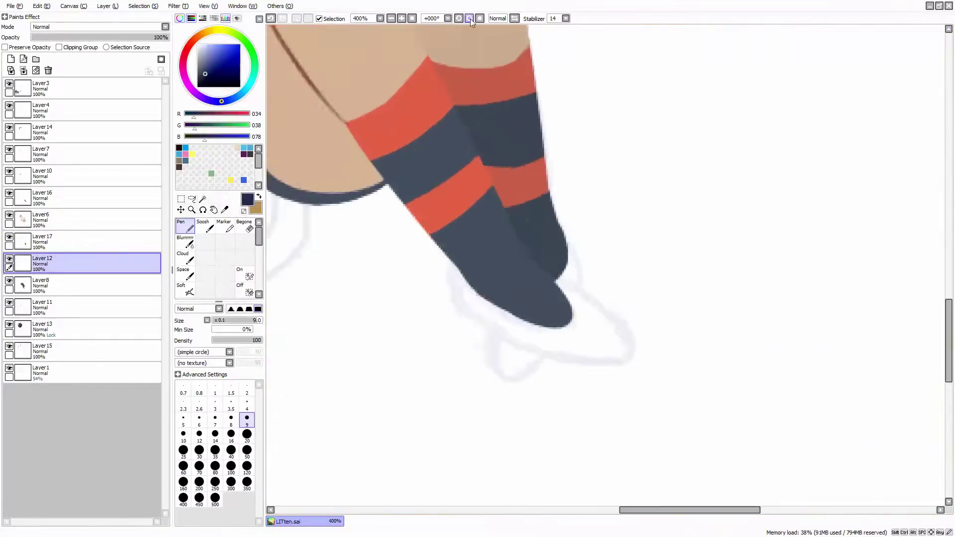
pyautogui.moveTo(436, 225)
pyautogui.mouseDown()
pyautogui.moveTo(534, 429)
pyautogui.moveTo(576, 277)
pyautogui.mouseUp()
pyautogui.hotkey('ctrl', 'z')
pyautogui.hotkey('ctrl', 'z')
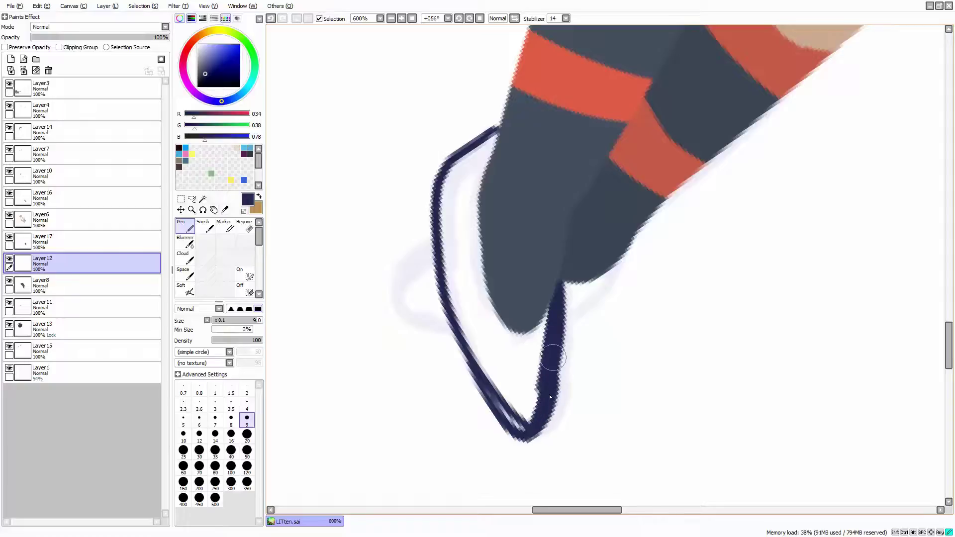
pyautogui.click(259, 294)
pyautogui.click(246, 291)
pyautogui.click(463, 284)
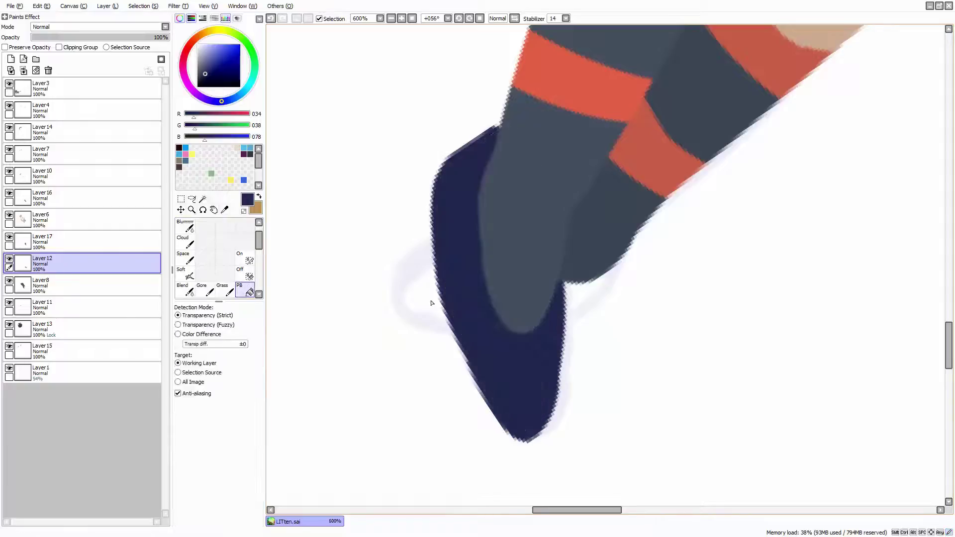
# Reset the canvas rotation and mute the shoe's navy with the Hue and Saturation filter
pyautogui.press('Home')
pyautogui.press('pagedown')
pyautogui.press('pagedown')
pyautogui.press('pageup')
pyautogui.press('pageup')
pyautogui.hotkey('ctrl', 'u')
pyautogui.click(383, 239)
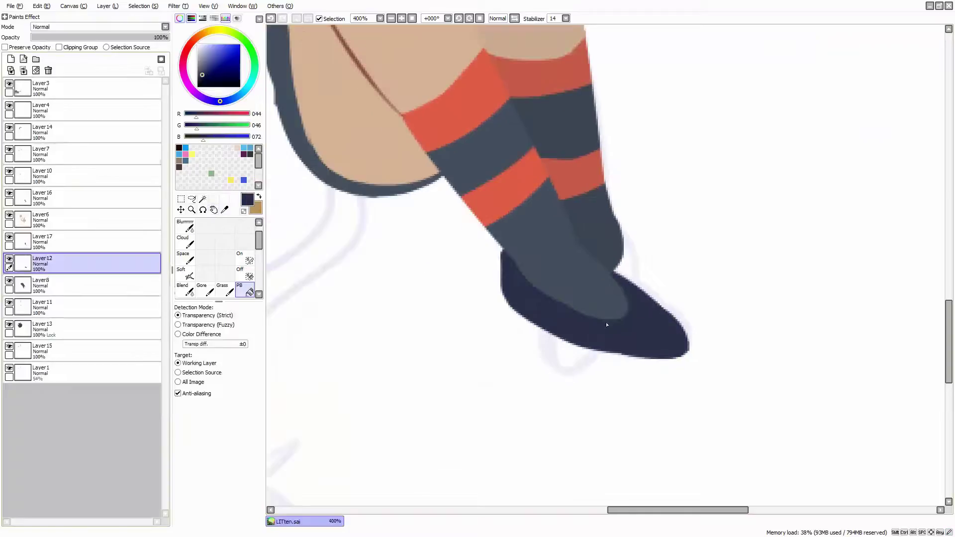
# Paint the back shoe and the front shoe's heel in navy (RGB 44, 46, 72) on a layer beneath the front shoe, then darken them with Hue and Saturation
pyautogui.click(50, 286)
pyautogui.click(10, 59)
pyautogui.press('n')
pyautogui.scroll(2, 607, 227)
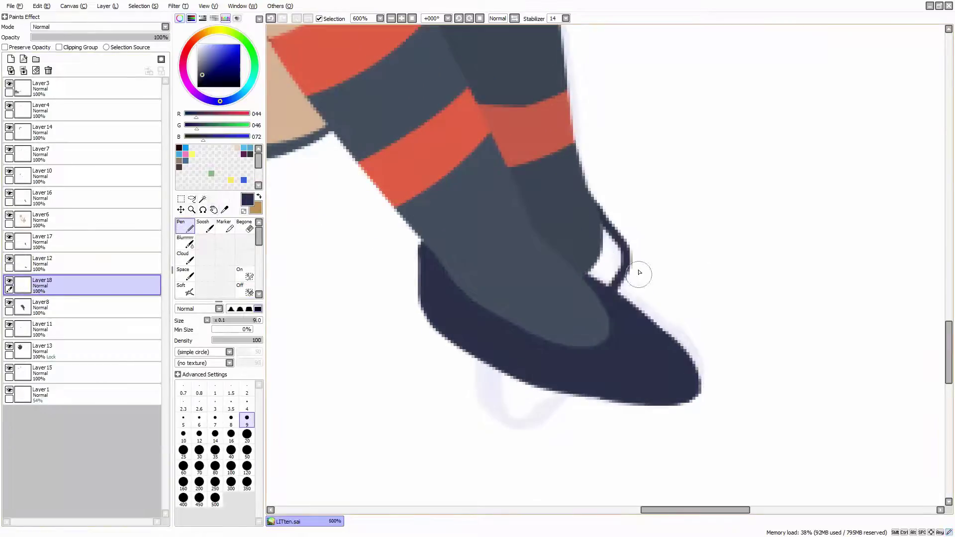
pyautogui.moveTo(466, 366); pyautogui.dragTo(470, 363)
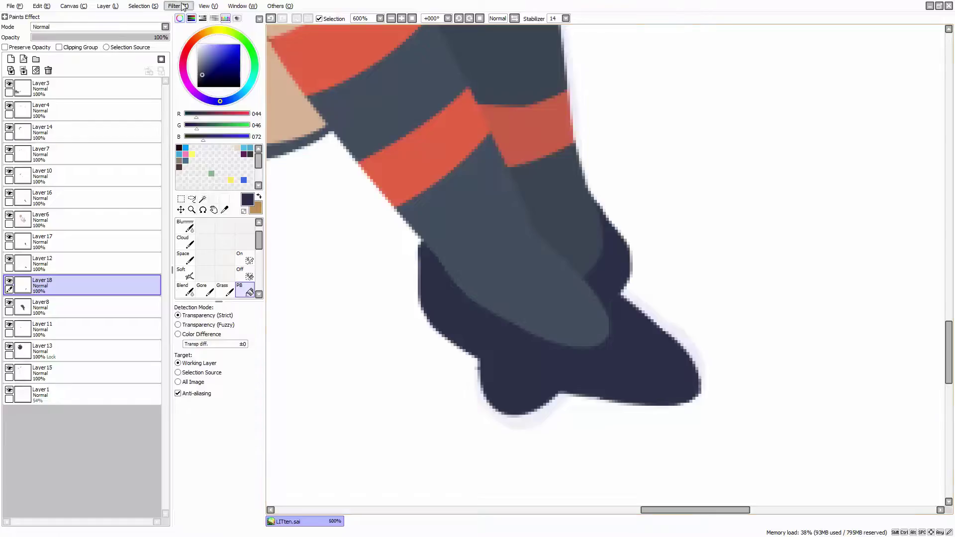
pyautogui.hotkey('ctrl', 'u')
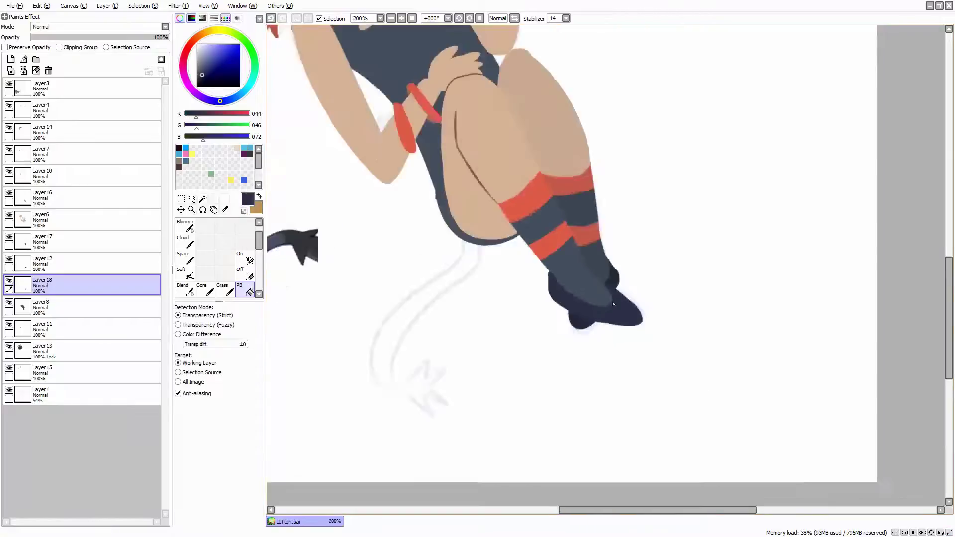
pyautogui.scroll(-2, 614, 303)
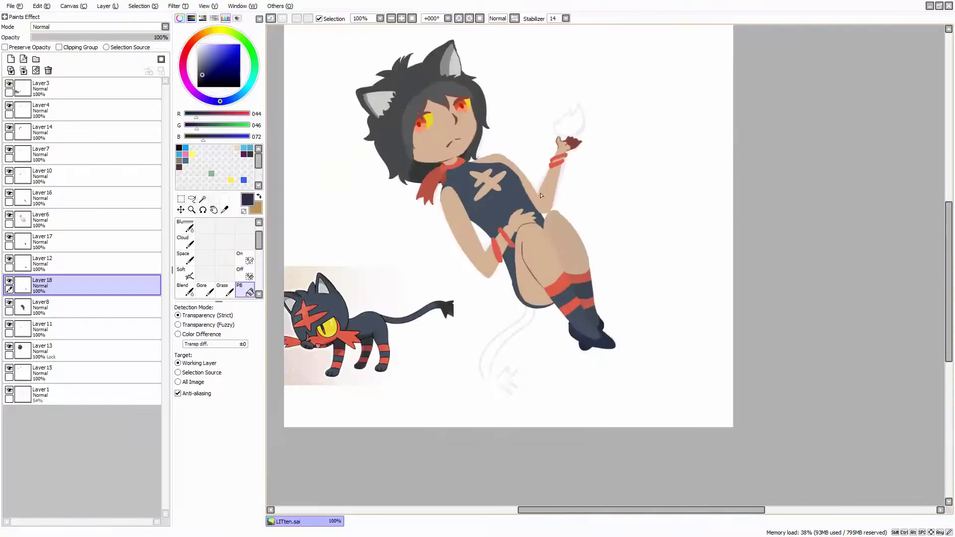
# Set the Pen to size 20 in red (RGB 218, 87, 69) and add a new layer clipped to the skin layer
pyautogui.scroll(2, 493, 183)
pyautogui.keyDown('alt'); pyautogui.click(428, 180); pyautogui.keyUp('alt')
pyautogui.click(43, 219)
pyautogui.scroll(2, 349, 299)
pyautogui.press('n')
pyautogui.press(']')
pyautogui.press(']')
pyautogui.press(']')
pyautogui.press(']')
pyautogui.press(']')
pyautogui.moveTo(548, 213); pyautogui.dragTo(455, 281)
pyautogui.hotkey('ctrl', 'z')
pyautogui.click(11, 59)
pyautogui.click(58, 46)
# Paint the cross-shaped cutout on the chest red and merge the clipped layer into the skin layer
pyautogui.moveTo(550, 204)
pyautogui.mouseDown()
pyautogui.moveTo(478, 271)
pyautogui.moveTo(577, 169)
pyautogui.mouseUp()
pyautogui.moveTo(435, 171); pyautogui.dragTo(520, 164)
pyautogui.scroll(-2, 516, 275)
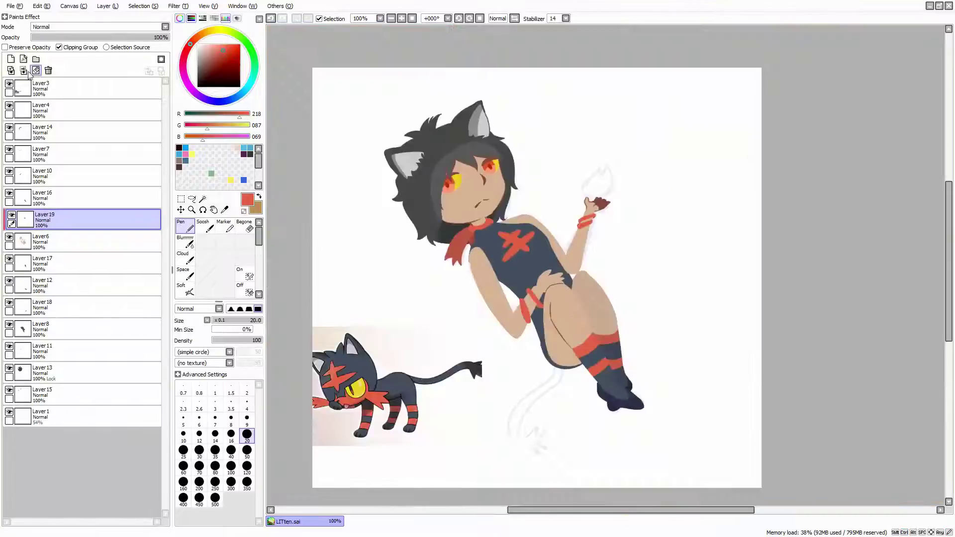
pyautogui.hotkey('ctrl', 'e')
# Add a new layer directly above the sketch layer and set the Pen to size 9 in blue-grey (RGB 67, 79, 91)
pyautogui.scroll(2, 622, 378)
pyautogui.keyDown('alt'); pyautogui.click(617, 363); pyautogui.keyUp('alt')
pyautogui.click(74, 307)
pyautogui.click(75, 393)
pyautogui.click(11, 58)
pyautogui.click(247, 419)
# Outline the curved tail and its pointed tuft below the dress and fill the shape in blue-grey
pyautogui.scroll(1, 512, 171)
pyautogui.moveTo(512, 171); pyautogui.dragTo(479, 288)
pyautogui.scroll(1, 479, 288)
pyautogui.moveTo(529, 207); pyautogui.dragTo(423, 433)
pyautogui.moveTo(576, 93); pyautogui.dragTo(419, 462)
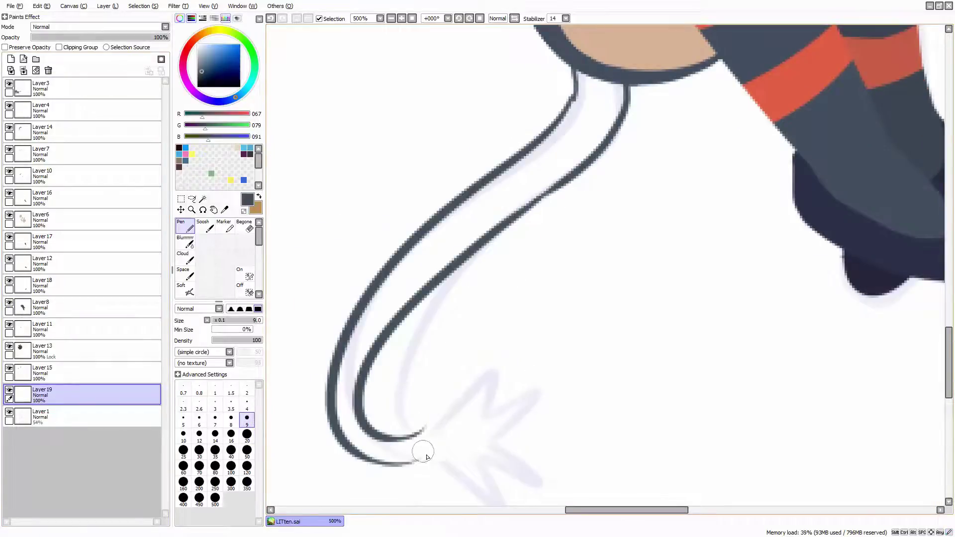
pyautogui.click(211, 285)
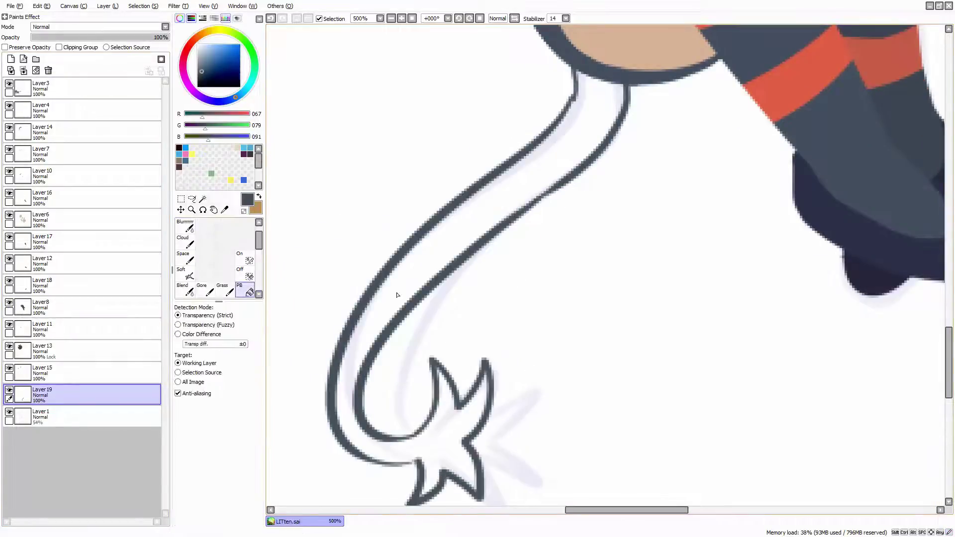
pyautogui.click(405, 320)
# Pick dark grey (RGB 51, 49, 54) and add a new layer clipped to the tail layer
pyautogui.scroll(-2, 405, 320)
pyautogui.press('n')
pyautogui.scroll(2, 438, 348)
pyautogui.scroll(-3, 463, 407)
pyautogui.scroll(-1, 463, 407)
pyautogui.scroll(2, 448, 378)
pyautogui.click(10, 59)
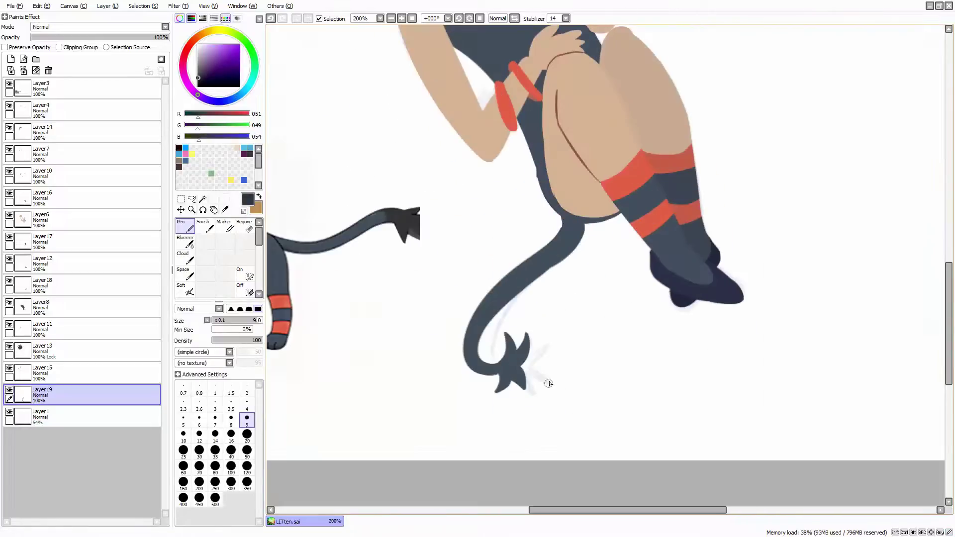
pyautogui.click(59, 47)
# Shade the tail's tuft darker with the Cloud brush at size 50
pyautogui.scroll(2, 448, 379)
pyautogui.click(185, 243)
pyautogui.click(185, 258)
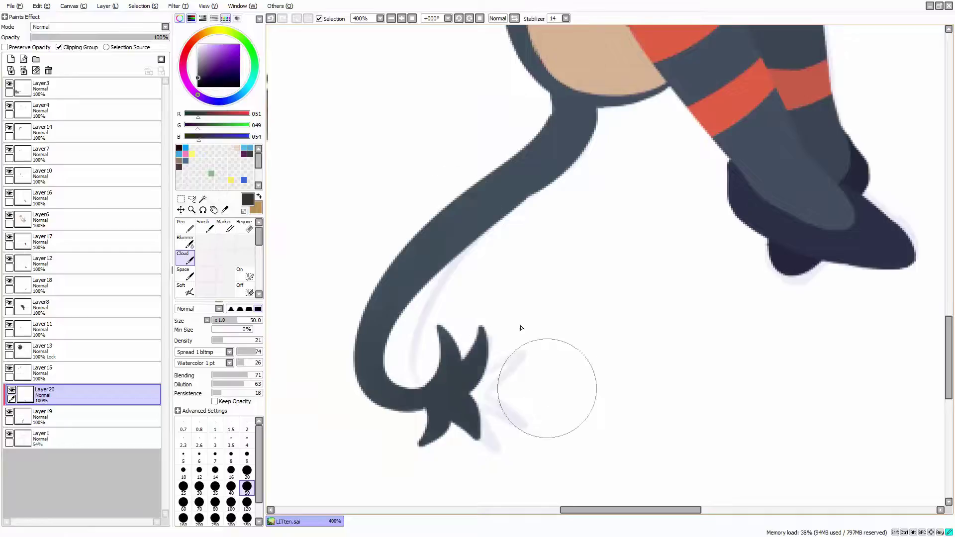
pyautogui.scroll(-3, 806, 283)
pyautogui.hotkey('ctrl', 'z')
pyautogui.hotkey('ctrl', 'z')
pyautogui.scroll(3, 753, 128)
pyautogui.scroll(-3, 675, 213)
# Add a new layer directly above Layer4 and set the Pen to bright red (RGB 222, 57, 35)
pyautogui.keyDown('alt'); pyautogui.click(393, 273); pyautogui.keyUp('alt')
pyautogui.scroll(4, 753, 215)
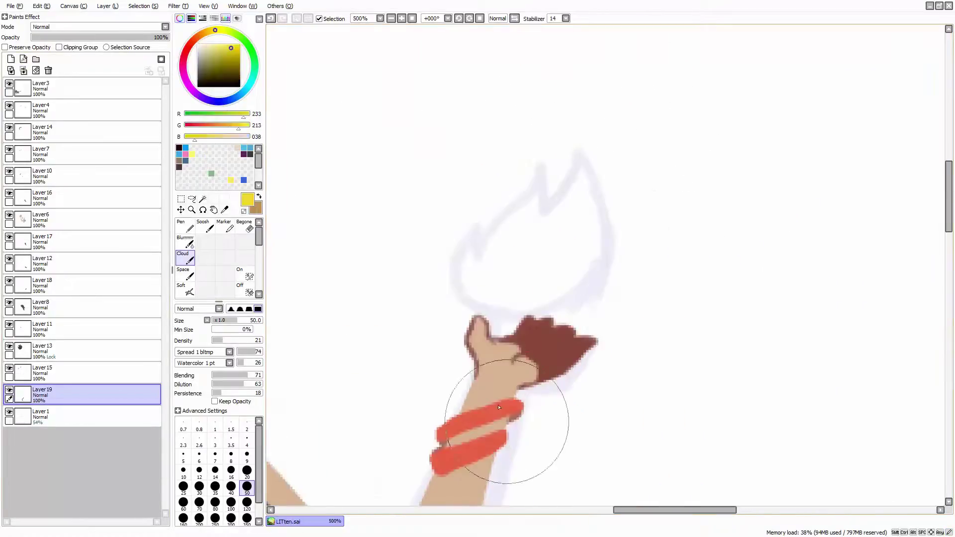
pyautogui.keyDown('alt'); pyautogui.click(500, 438); pyautogui.keyUp('alt')
pyautogui.click(42, 87)
pyautogui.click(42, 109)
pyautogui.click(11, 58)
pyautogui.click(185, 226)
pyautogui.scroll(1, 481, 242)
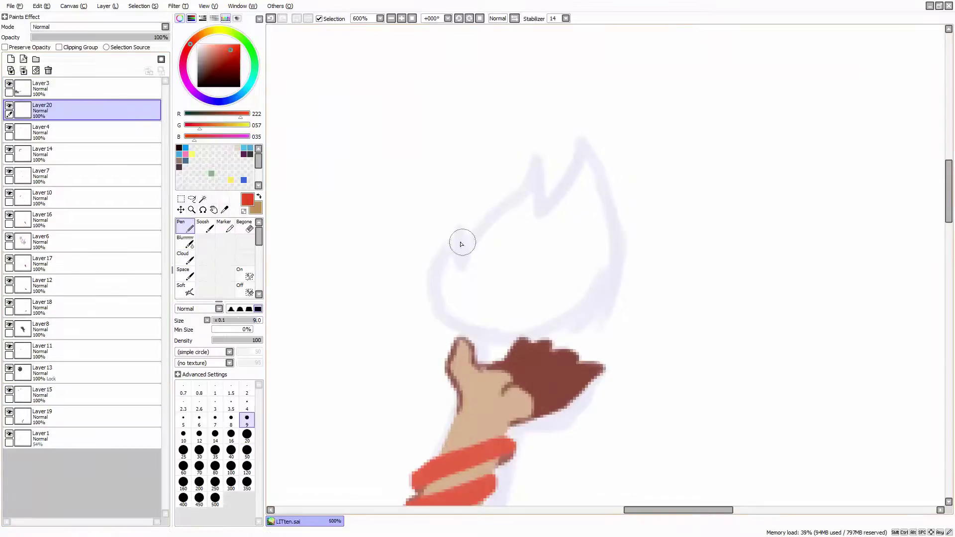
# Outline the flame above the raised hand in red, add small licks and a detached spark, and fill the shapes
pyautogui.moveTo(453, 227)
pyautogui.mouseDown()
pyautogui.moveTo(595, 275)
pyautogui.moveTo(624, 314)
pyautogui.moveTo(580, 144)
pyautogui.mouseUp()
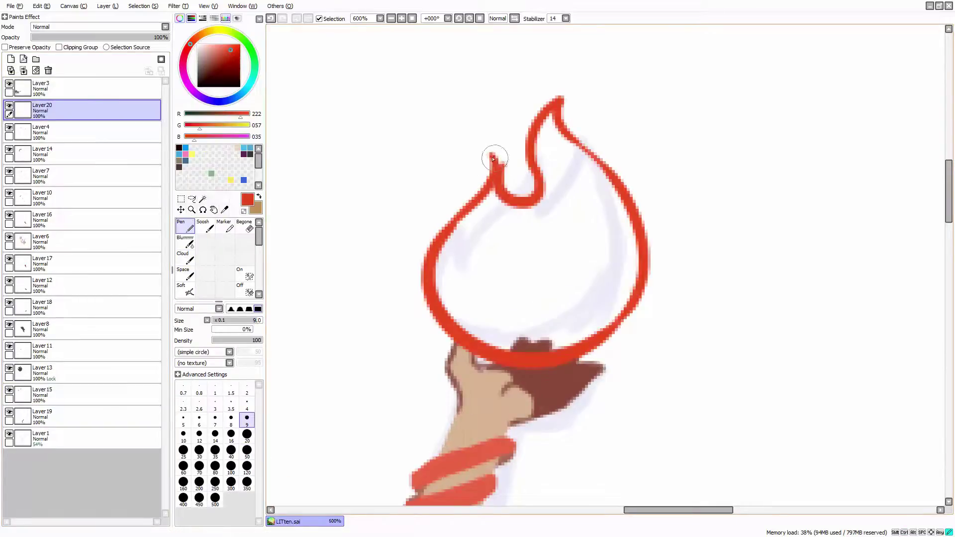
pyautogui.scroll(-1, 529, 204)
pyautogui.scroll(-1, 313, 222)
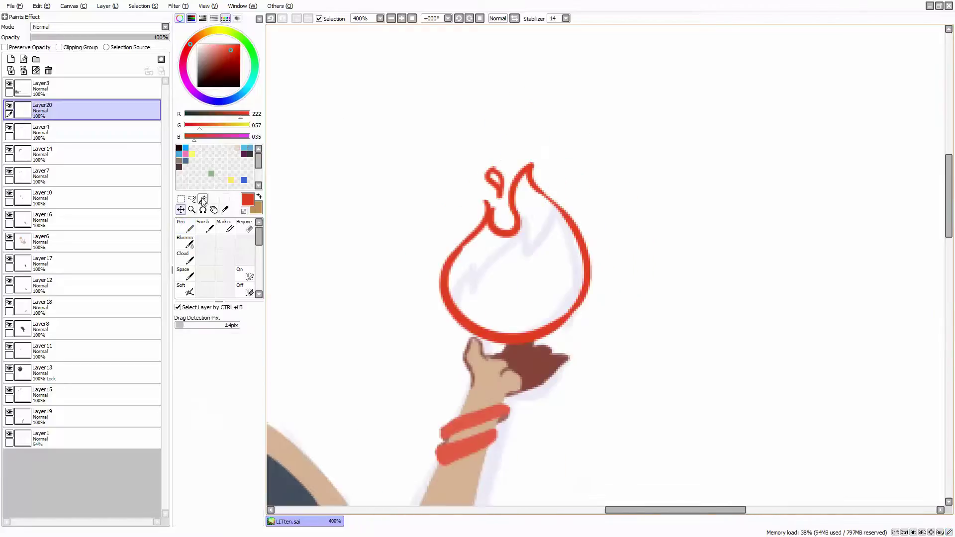
pyautogui.scroll(3, 456, 242)
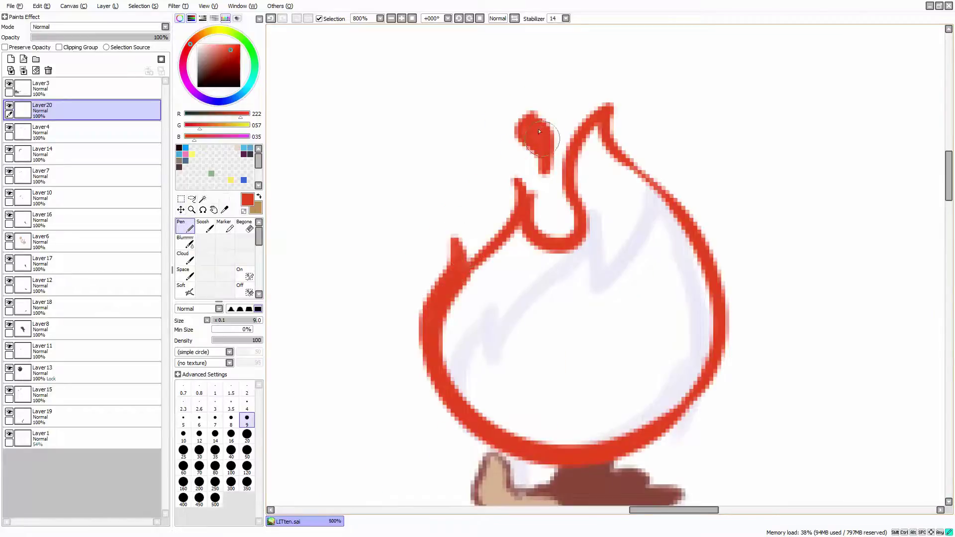
pyautogui.scroll(-2, 545, 149)
pyautogui.click(249, 277)
pyautogui.click(572, 251)
# On a new layer, outline a pointed inner flame and fill it with light orange (RGB 219, 162, 82)
pyautogui.click(185, 226)
pyautogui.scroll(1, 533, 405)
pyautogui.click(204, 35)
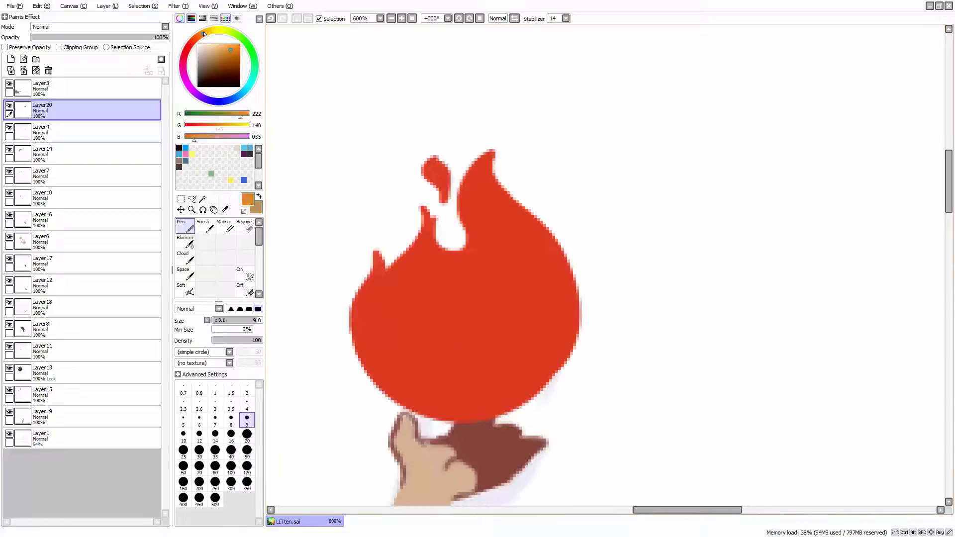
pyautogui.click(221, 50)
pyautogui.click(11, 59)
pyautogui.scroll(1, 433, 326)
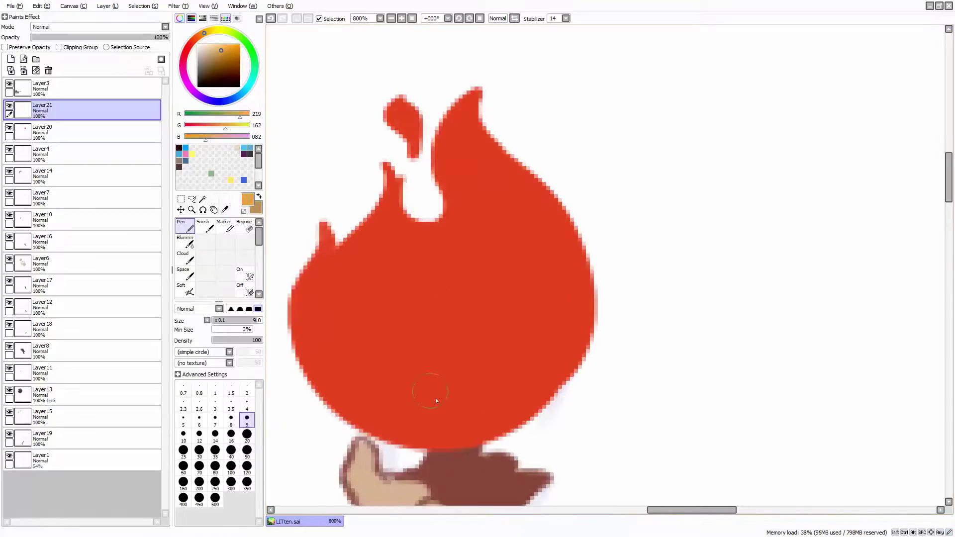
pyautogui.moveTo(517, 335); pyautogui.dragTo(438, 403)
pyautogui.click(249, 277)
pyautogui.click(453, 343)
# Draw a small pale cream core (RGB 255, 228, 190) inside the orange inner flame
pyautogui.click(185, 226)
pyautogui.scroll(1, 457, 361)
pyautogui.moveTo(429, 324)
pyautogui.mouseDown()
pyautogui.moveTo(454, 422)
pyautogui.moveTo(453, 370)
pyautogui.mouseUp()
pyautogui.click(180, 6)
pyautogui.click(199, 16)
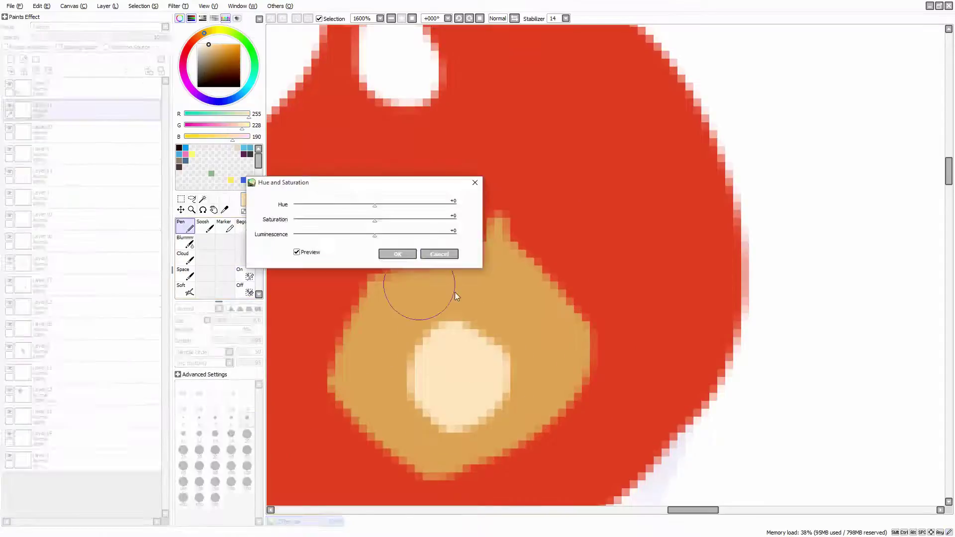
pyautogui.click(438, 254)
# Select the red flame layer, preserve its opacity, and set the Cloud brush to yellow (RGB 228, 208, 26) at size 40
pyautogui.scroll(-3, 438, 254)
pyautogui.click(75, 131)
pyautogui.scroll(-3, 542, 208)
pyautogui.keyDown('alt'); pyautogui.click(390, 160); pyautogui.keyUp('alt')
pyautogui.scroll(3, 390, 160)
pyautogui.click(204, 226)
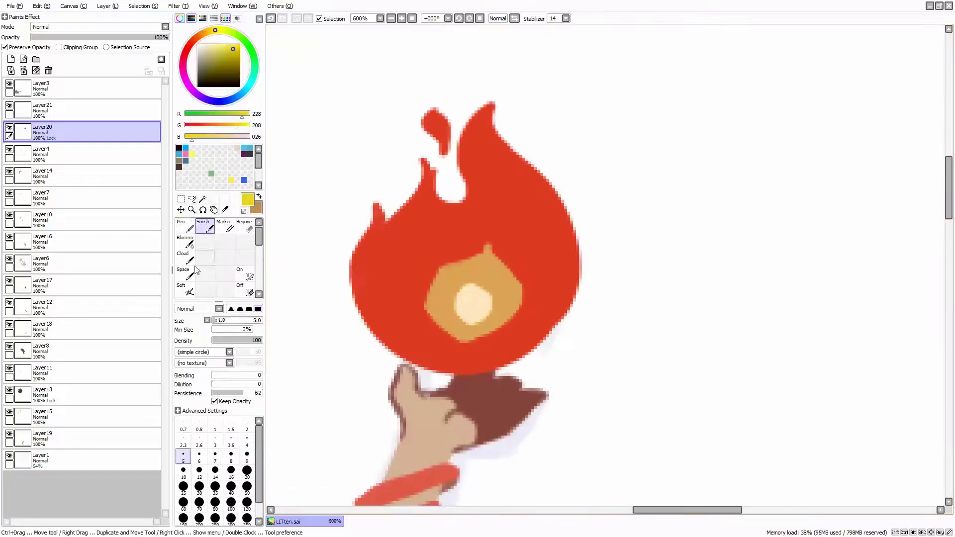
pyautogui.click(192, 259)
pyautogui.click(239, 487)
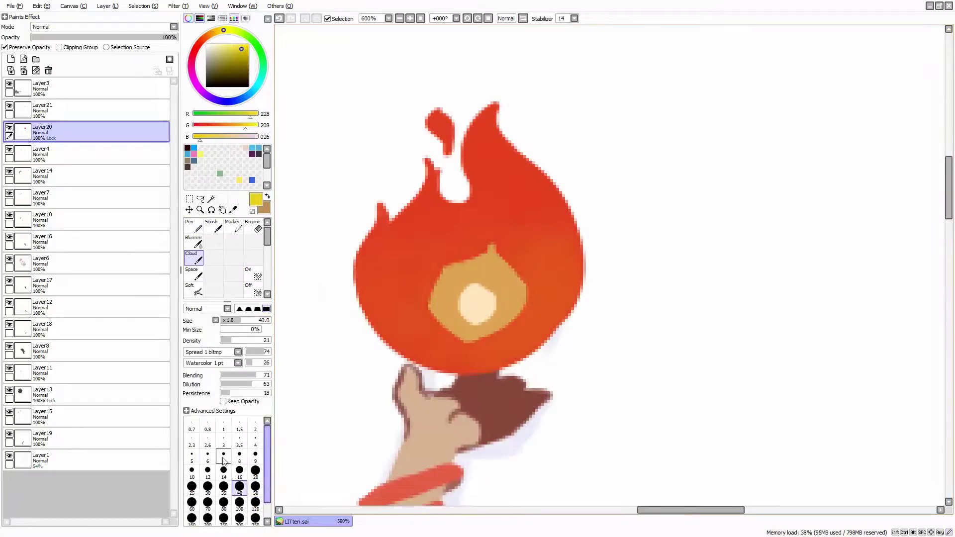
# Try blending yellow into the lower half of the flame and flipping it horizontally, and undo the changes
pyautogui.moveTo(420, 309)
pyautogui.mouseDown()
pyautogui.moveTo(535, 257)
pyautogui.moveTo(582, 294)
pyautogui.moveTo(400, 293)
pyautogui.moveTo(568, 313)
pyautogui.moveTo(568, 382)
pyautogui.mouseUp()
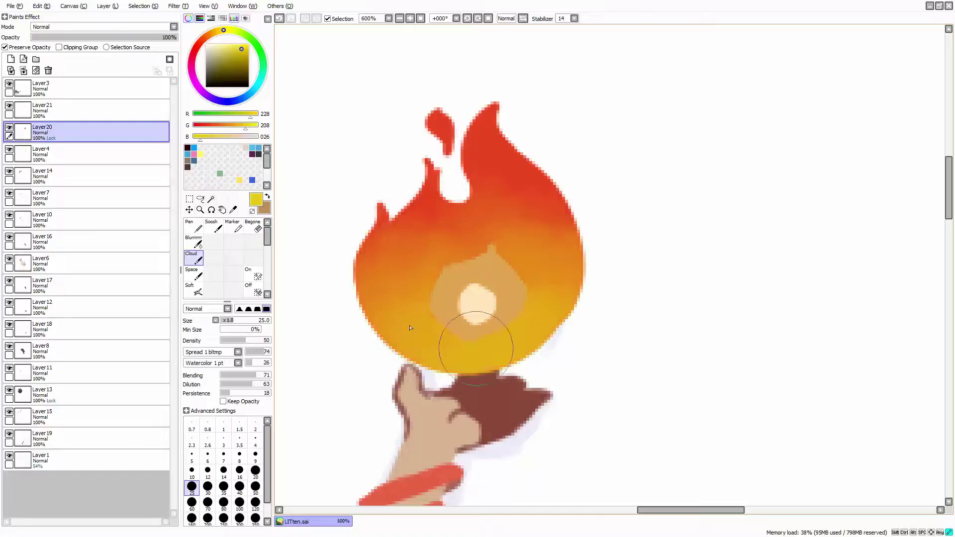
pyautogui.scroll(-3, 550, 149)
pyautogui.press('m')
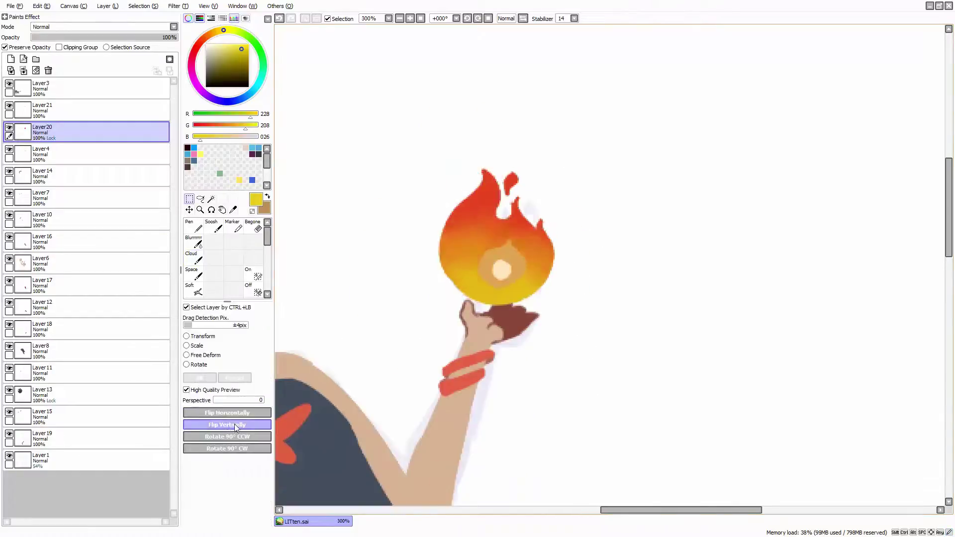
pyautogui.scroll(2, 526, 201)
pyautogui.hotkey('ctrl', 'z')
pyautogui.hotkey('ctrl', 'z')
pyautogui.hotkey('ctrl', 'z')
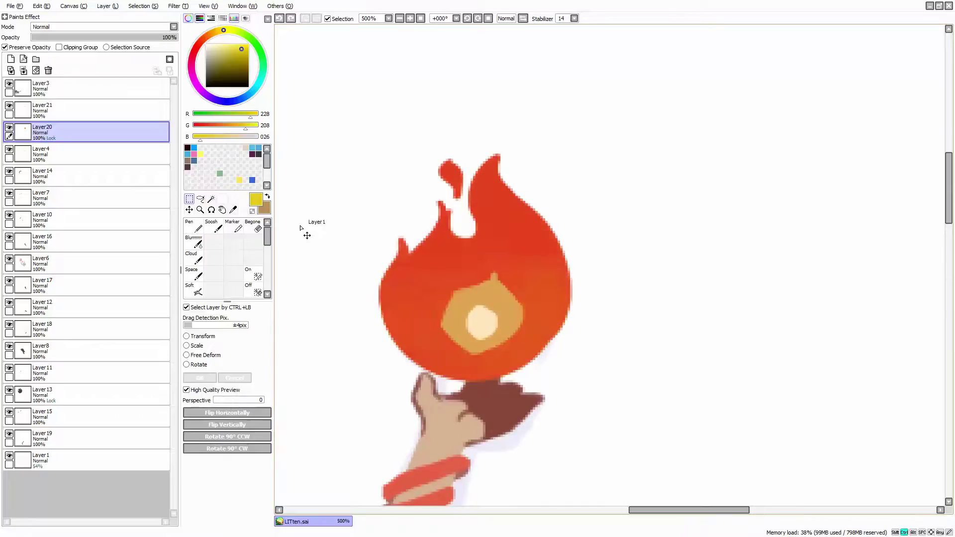
# Try blending yellow into the flame's upper tips and spark with the Cloud brush at size 25
pyautogui.click(194, 257)
pyautogui.hotkey('ctrl', 'y')
pyautogui.hotkey('ctrl', 'y')
pyautogui.hotkey('ctrl', 'y')
pyautogui.hotkey('ctrl', 'y')
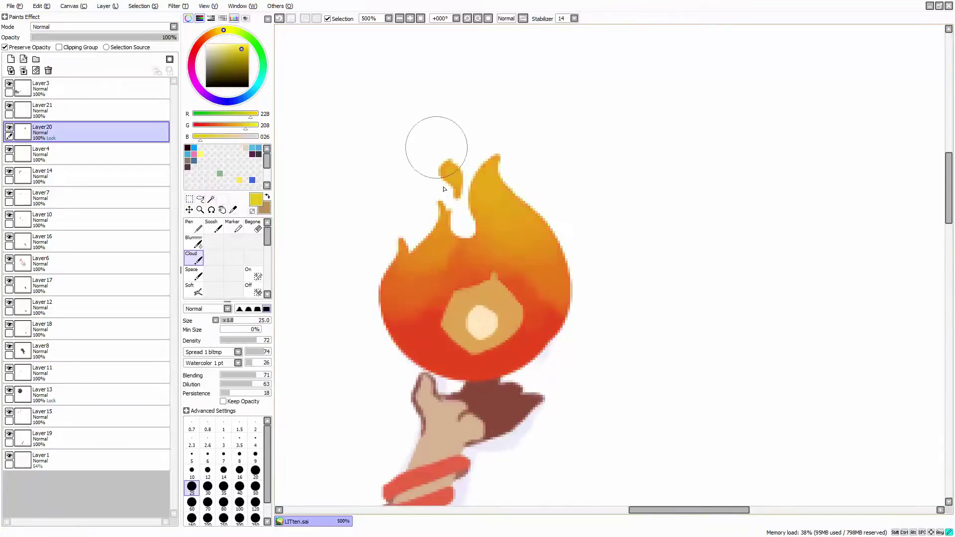
pyautogui.scroll(-2, 595, 122)
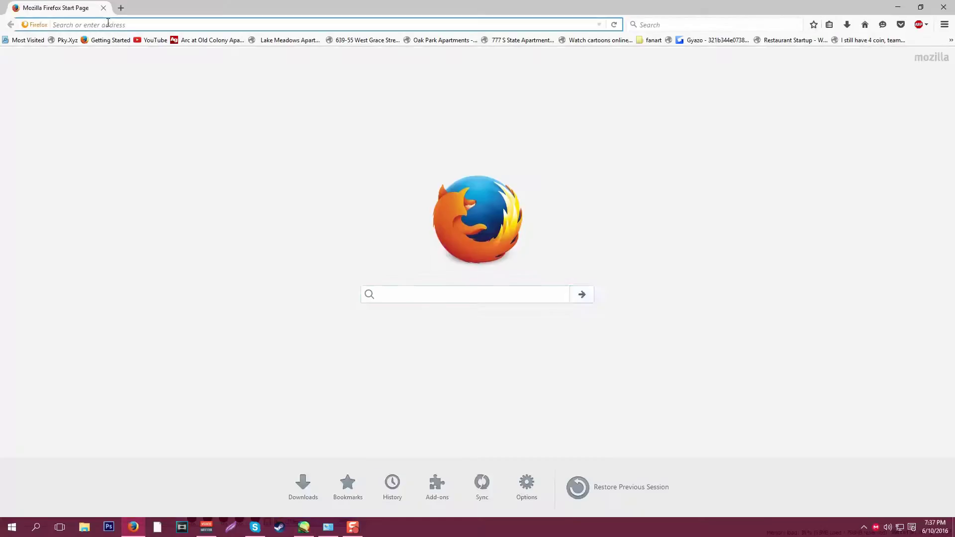
# In Firefox, search the web for "fire" and browse the image results as colour reference
pyautogui.write('fire')
pyautogui.press('Return')
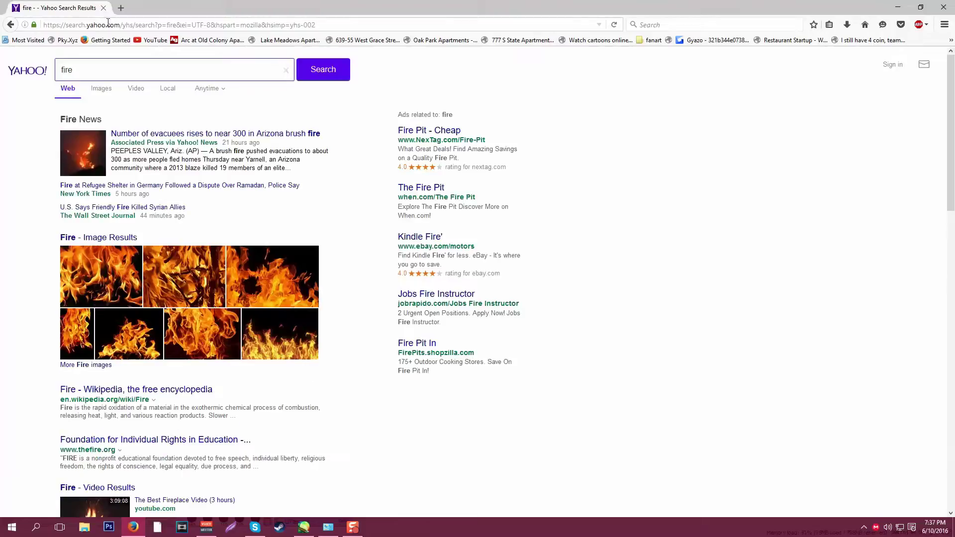
pyautogui.click(98, 88)
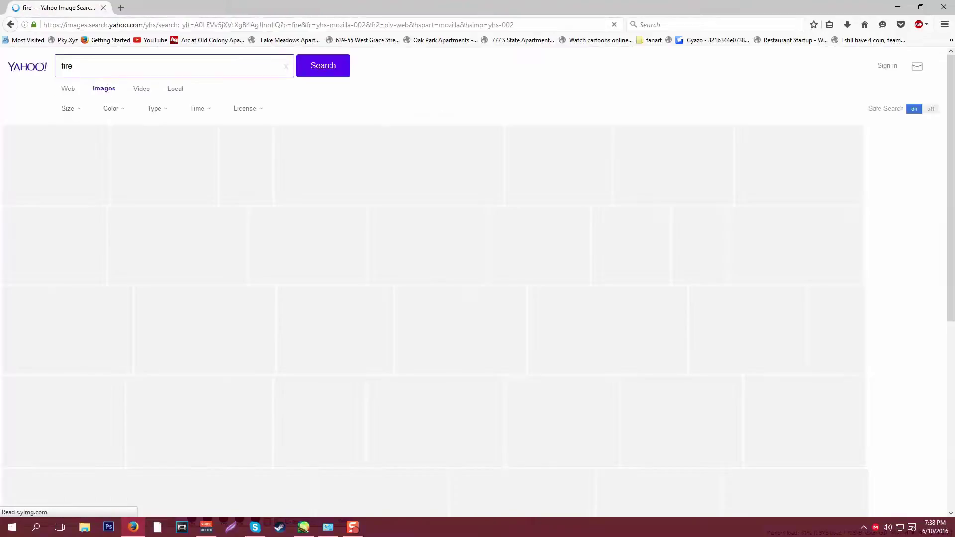
pyautogui.scroll(-2, 512, 305)
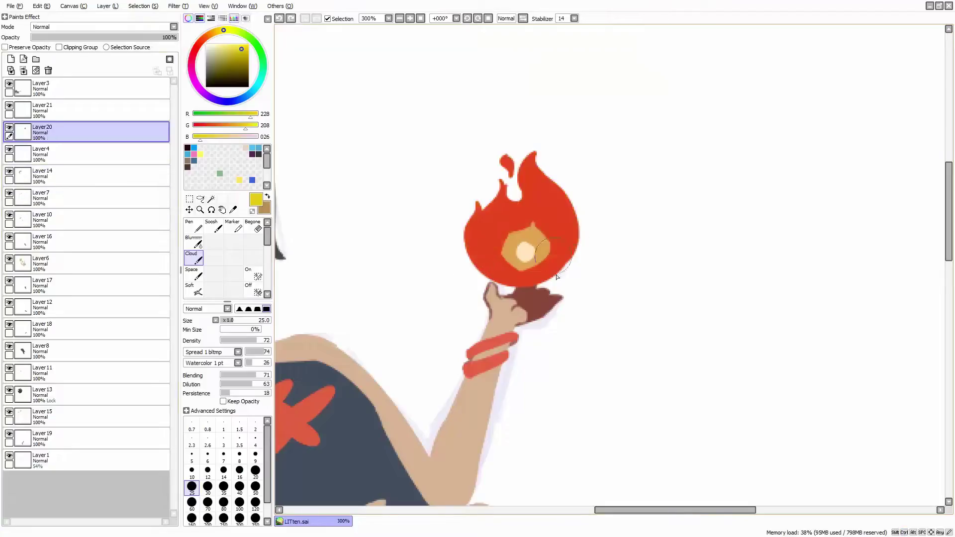
# Preserve the flame layer's opacity and blend yellow upward from the flame's base with the Cloud brush at size 25
pyautogui.moveTo(478, 259); pyautogui.dragTo(497, 290)
pyautogui.hotkey('ctrl', 'z')
pyautogui.click(5, 47)
pyautogui.moveTo(473, 224); pyautogui.dragTo(547, 279)
pyautogui.moveTo(498, 174); pyautogui.dragTo(622, 249)
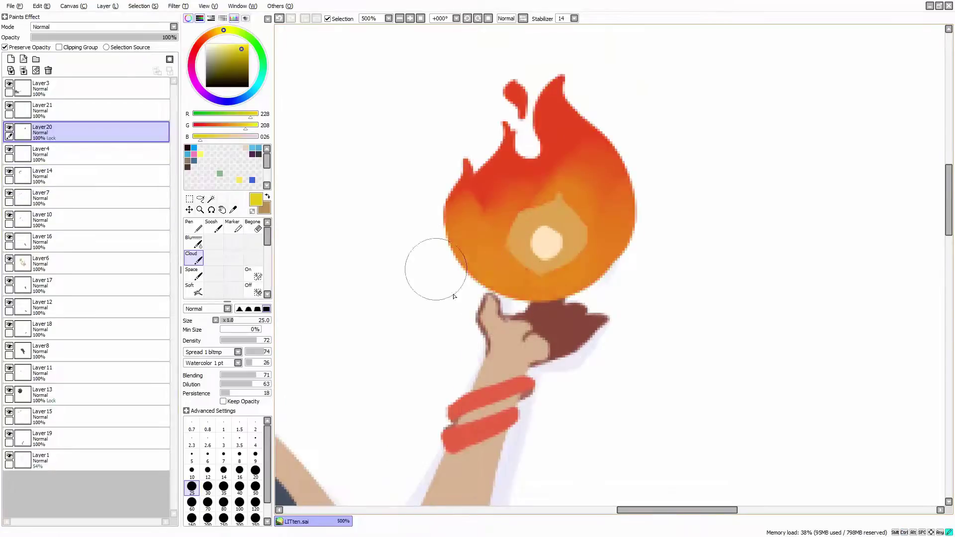
pyautogui.moveTo(472, 249); pyautogui.dragTo(561, 305)
pyautogui.moveTo(638, 250); pyautogui.dragTo(549, 319)
# Raise the saturation and luminescence of the inner flame layer and merge it down into the flame layer
pyautogui.click(65, 108)
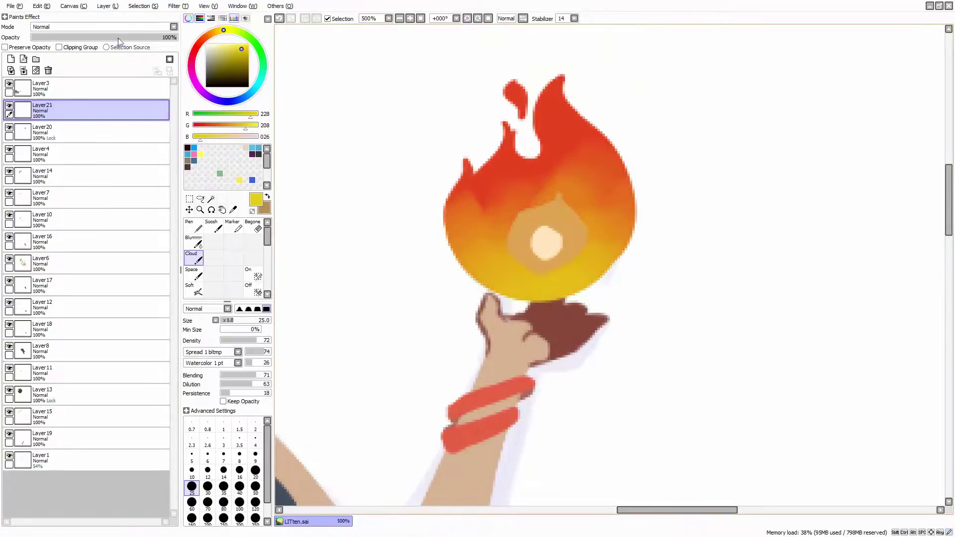
pyautogui.hotkey('ctrl', 'u')
pyautogui.moveTo(374, 235); pyautogui.dragTo(393, 235)
pyautogui.moveTo(374, 220); pyautogui.dragTo(401, 223)
pyautogui.click(398, 255)
pyautogui.hotkey('ctrl', 'e')
# Adjust the merged flame's saturation to +50 and luminescence to +14
pyautogui.click(178, 6)
pyautogui.click(209, 26)
pyautogui.moveTo(374, 221); pyautogui.dragTo(415, 221)
pyautogui.moveTo(375, 235); pyautogui.dragTo(386, 236)
pyautogui.scroll(-4, 524, 205)
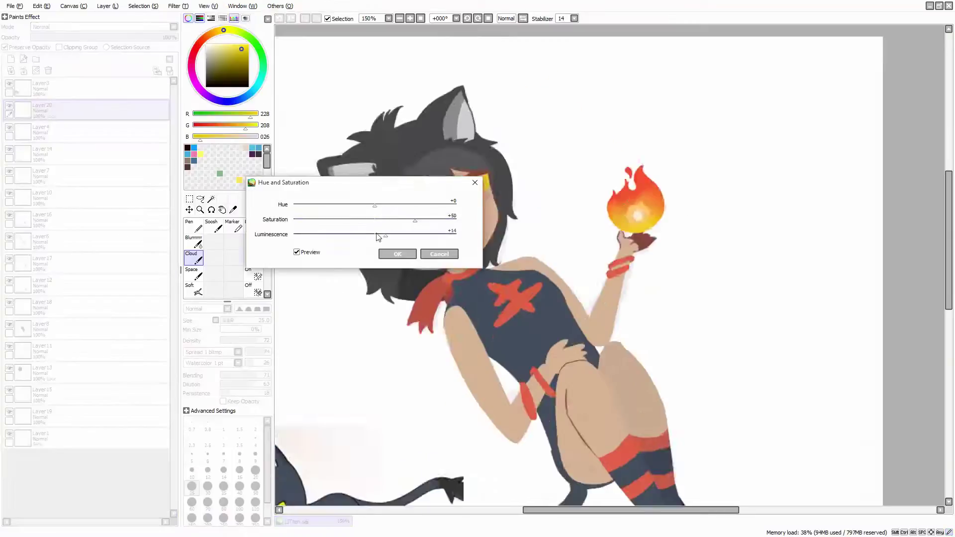
pyautogui.scroll(-2, 523, 205)
pyautogui.click(398, 254)
# Delete the topmost layer containing the reference cat
pyautogui.click(64, 89)
pyautogui.click(49, 70)
pyautogui.scroll(-1, 663, 345)
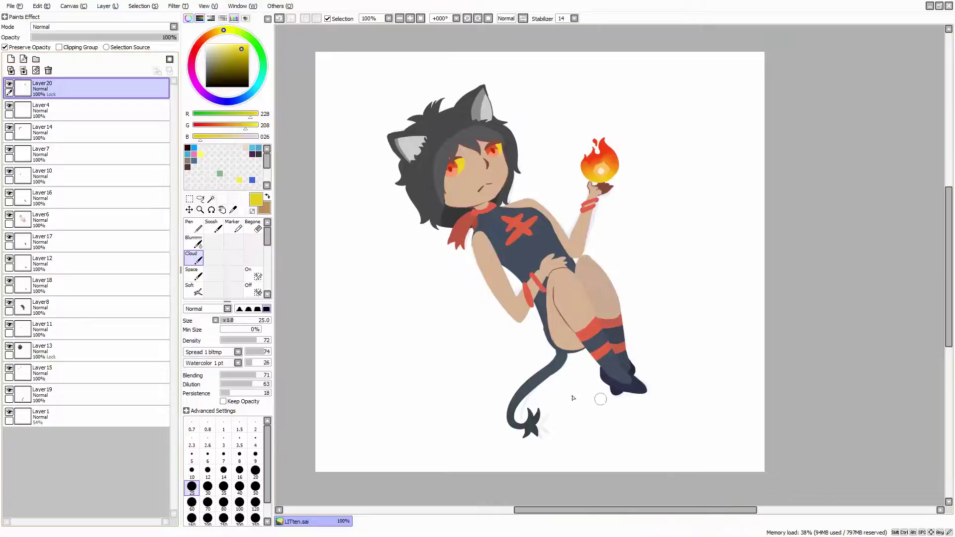
# Merge all the character's layers into one and rename it LITTEN
pyautogui.hotkey('ctrl', 'e')
pyautogui.hotkey('ctrl', 'e')
pyautogui.hotkey('ctrl', 'e')
pyautogui.hotkey('ctrl', 'e')
pyautogui.hotkey('ctrl', 'e')
pyautogui.hotkey('ctrl', 'e')
pyautogui.hotkey('ctrl', 'e')
pyautogui.hotkey('ctrl', 'e')
pyautogui.hotkey('ctrl', 'e')
pyautogui.hotkey('ctrl', 'e')
pyautogui.hotkey('ctrl', 'e')
pyautogui.hotkey('ctrl', 'e')
pyautogui.hotkey('ctrl', 'e')
pyautogui.hotkey('ctrl', 'e')
pyautogui.hotkey('ctrl', 'e')
pyautogui.doubleClick(35, 91)
pyautogui.write('LITTEN')
pyautogui.press('Return')
# On a new layer, paint broad magenta, red, yellow and purple bands over the character with the Cloud brush at size 100
pyautogui.hotkey('ctrl', 'shift', 'n')
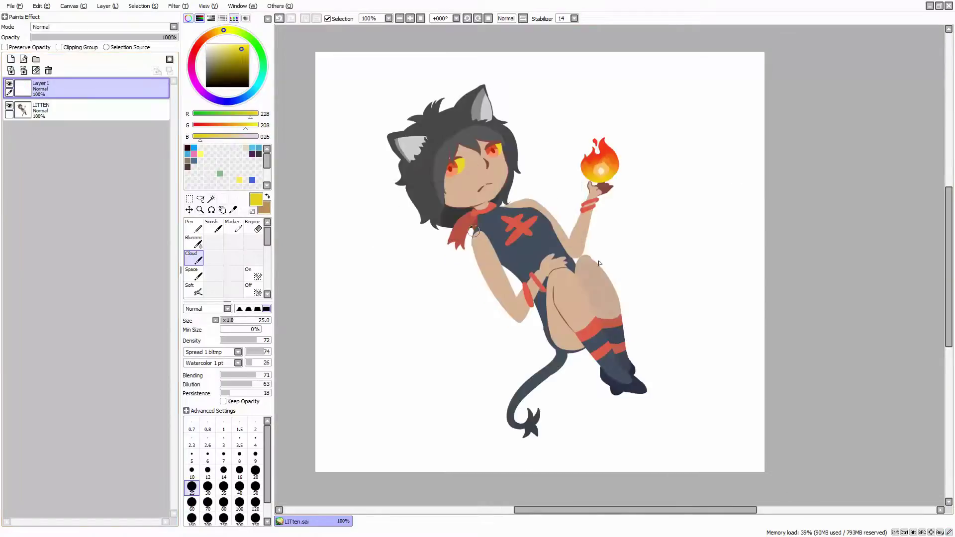
pyautogui.moveTo(196, 48); pyautogui.dragTo(194, 78)
pyautogui.click(235, 44)
pyautogui.click(240, 502)
pyautogui.moveTo(398, 90)
pyautogui.mouseDown()
pyautogui.moveTo(395, 237)
pyautogui.moveTo(498, 125)
pyautogui.moveTo(423, 278)
pyautogui.moveTo(479, 227)
pyautogui.mouseUp()
pyautogui.keyDown('alt'); pyautogui.click(478, 224); pyautogui.keyUp('alt')
pyautogui.moveTo(586, 163)
pyautogui.mouseDown()
pyautogui.moveTo(547, 299)
pyautogui.moveTo(420, 383)
pyautogui.mouseUp()
pyautogui.click(222, 30)
pyautogui.moveTo(498, 378)
pyautogui.mouseDown()
pyautogui.moveTo(618, 322)
pyautogui.moveTo(518, 458)
pyautogui.mouseUp()
pyautogui.click(201, 89)
pyautogui.moveTo(572, 448)
pyautogui.mouseDown()
pyautogui.moveTo(746, 374)
pyautogui.moveTo(547, 448)
pyautogui.mouseUp()
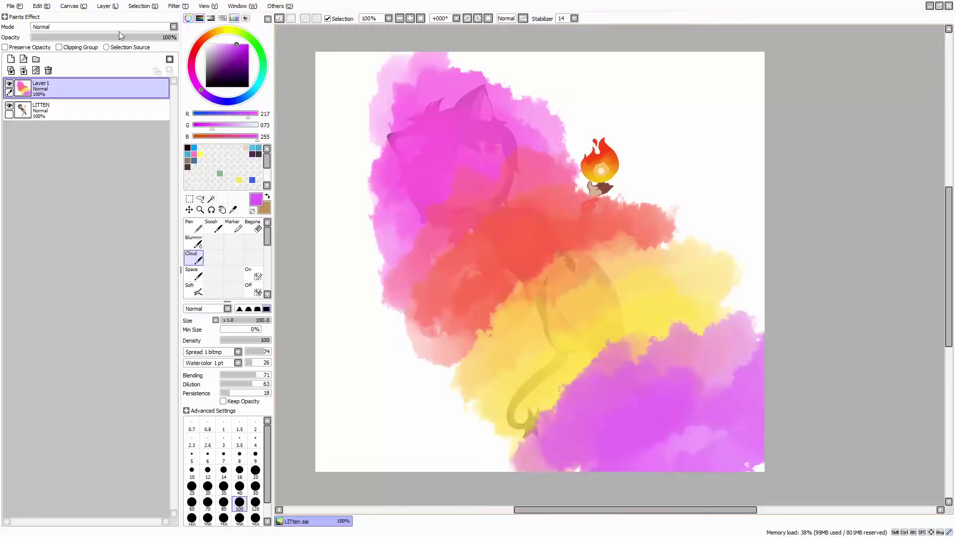
# Clip the colour bands to the character, set them to Luminosity mode at 9% opacity, and merge them down
pyautogui.scroll(-1, 378, 108)
pyautogui.click(59, 47)
pyautogui.click(173, 27)
pyautogui.click(50, 67)
pyautogui.click(44, 37)
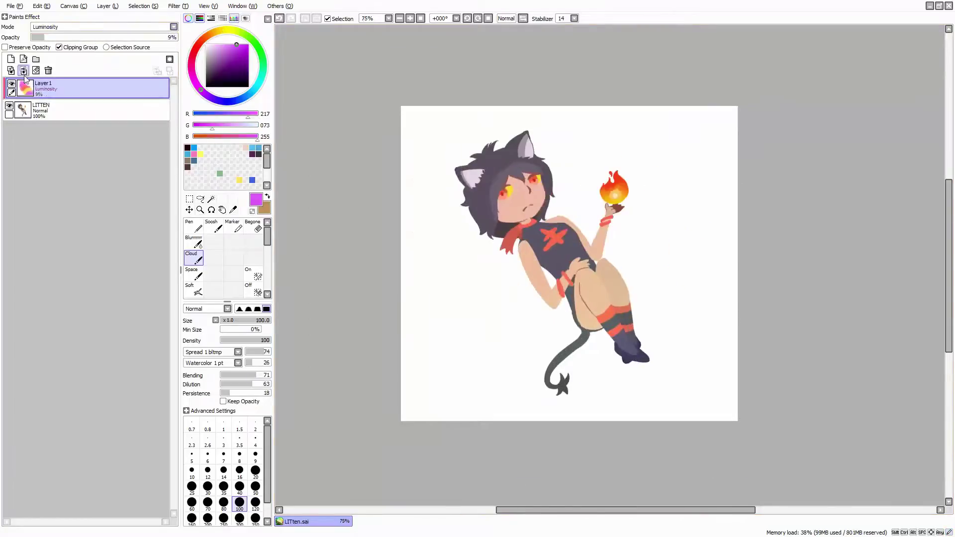
pyautogui.click(48, 70)
# Add a new layer beneath LITTEN and fill it with pale pink (RGB 255, 195, 190) as the background
pyautogui.click(11, 59)
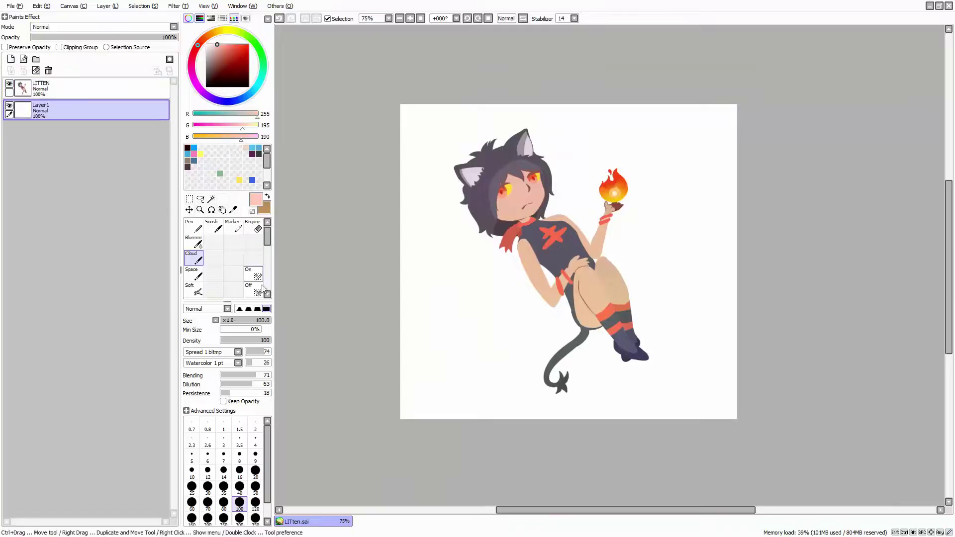
pyautogui.scroll(-1, 224, 258)
pyautogui.click(254, 290)
pyautogui.click(463, 298)
# Adjust the background layer's hue to -19, saturation to +11 and luminescence to -23
pyautogui.click(178, 6)
pyautogui.click(192, 26)
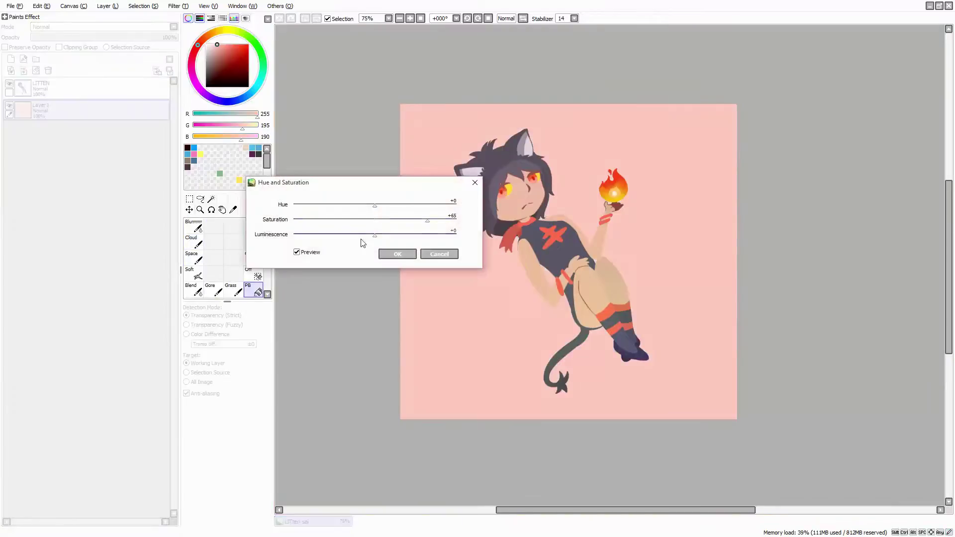
pyautogui.moveTo(387, 222); pyautogui.dragTo(382, 223)
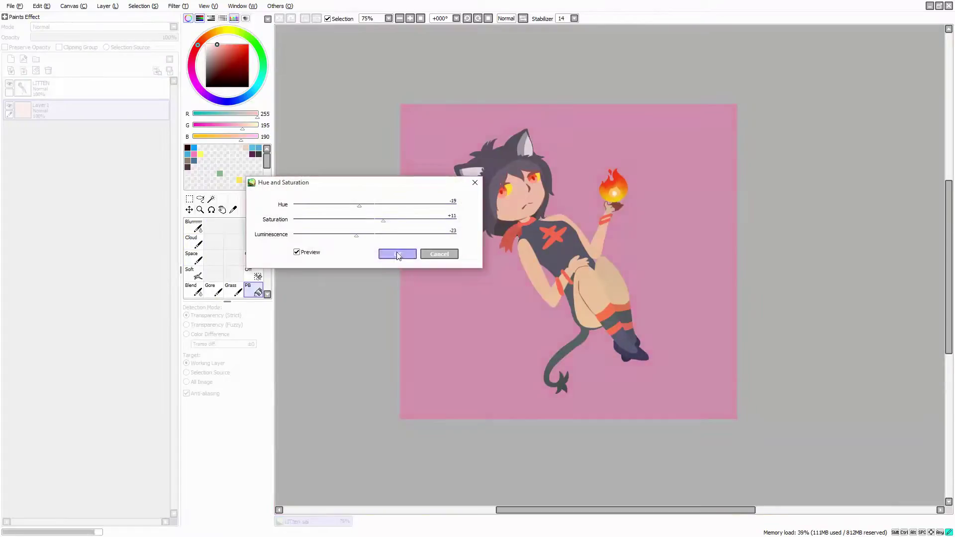
pyautogui.click(396, 254)
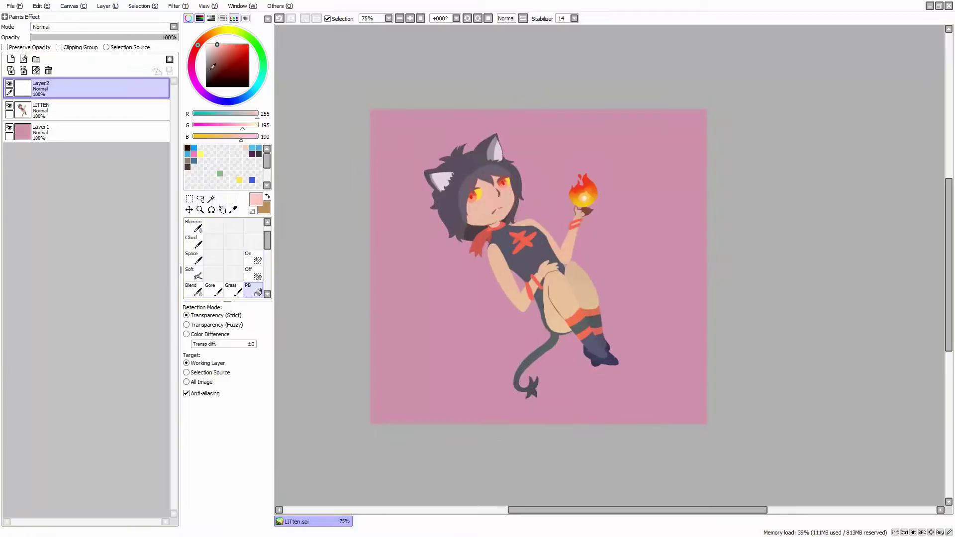
# Start a red (RGB 213, 6, 0) mark below the shoes on a new top layer with the Pen at size 9
pyautogui.scroll(2, 596, 402)
pyautogui.press('n')
pyautogui.scroll(-4, 596, 403)
pyautogui.scroll(5, 596, 402)
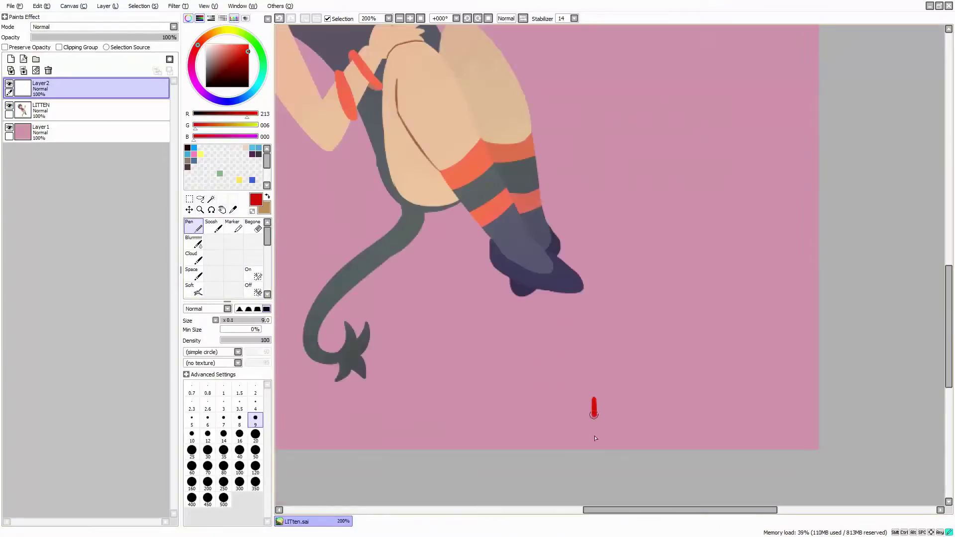